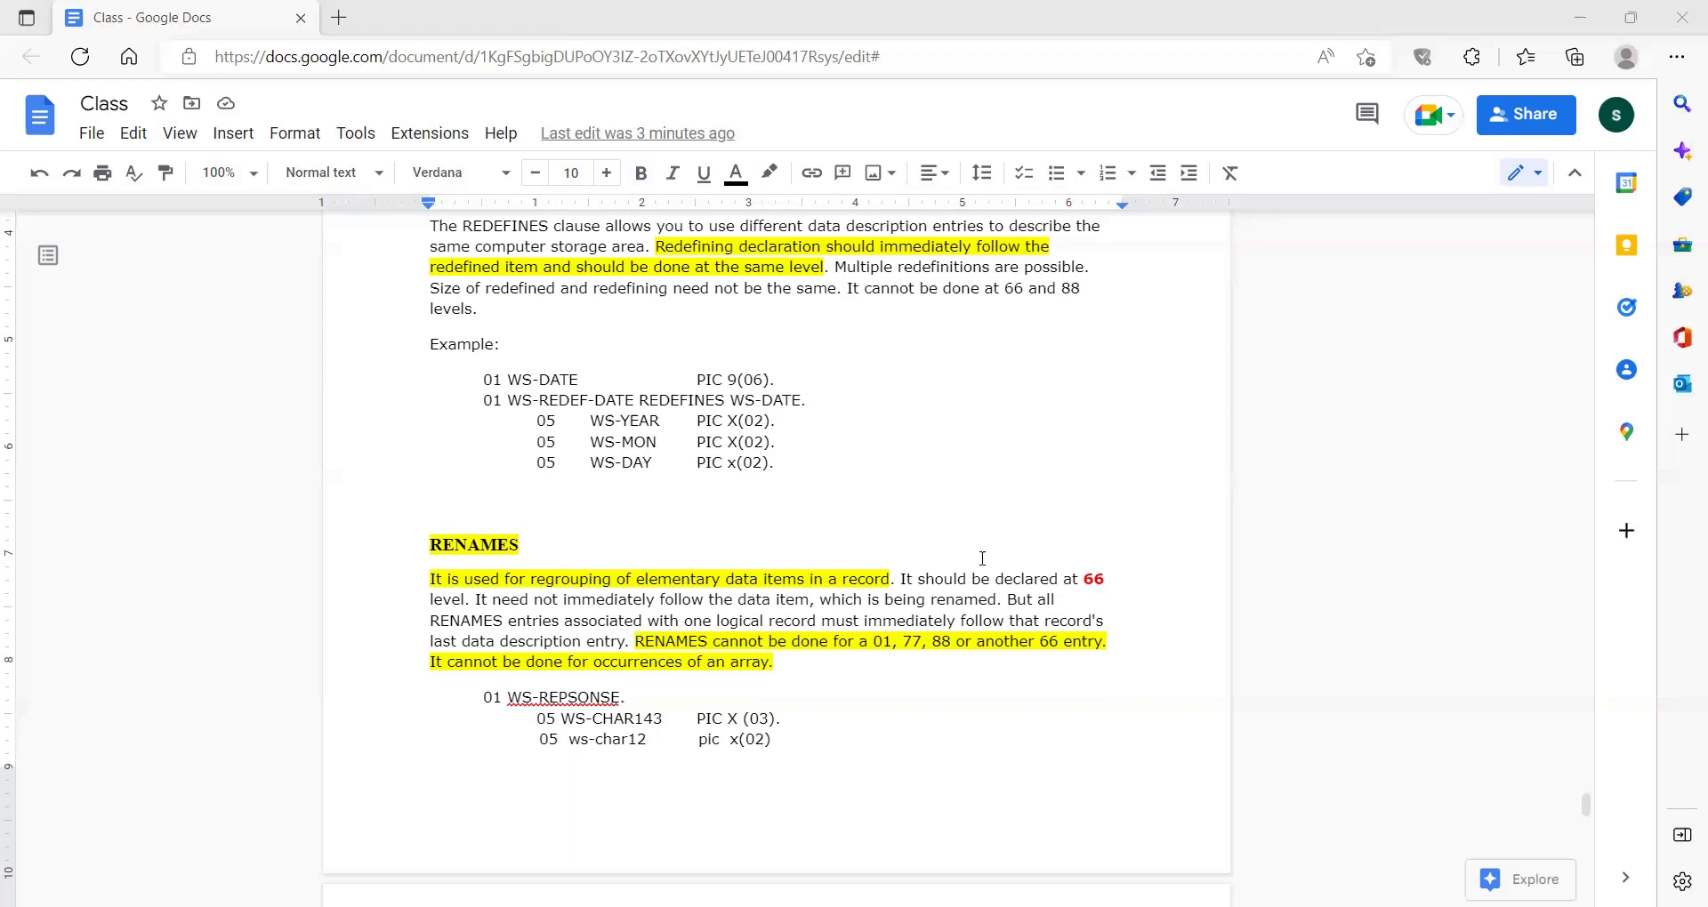
# - Append ': -' and 'save storage' to the COMP COMP-1 COMP-2 COMP-3 heading
pyautogui.scroll(-5, 780, 650)
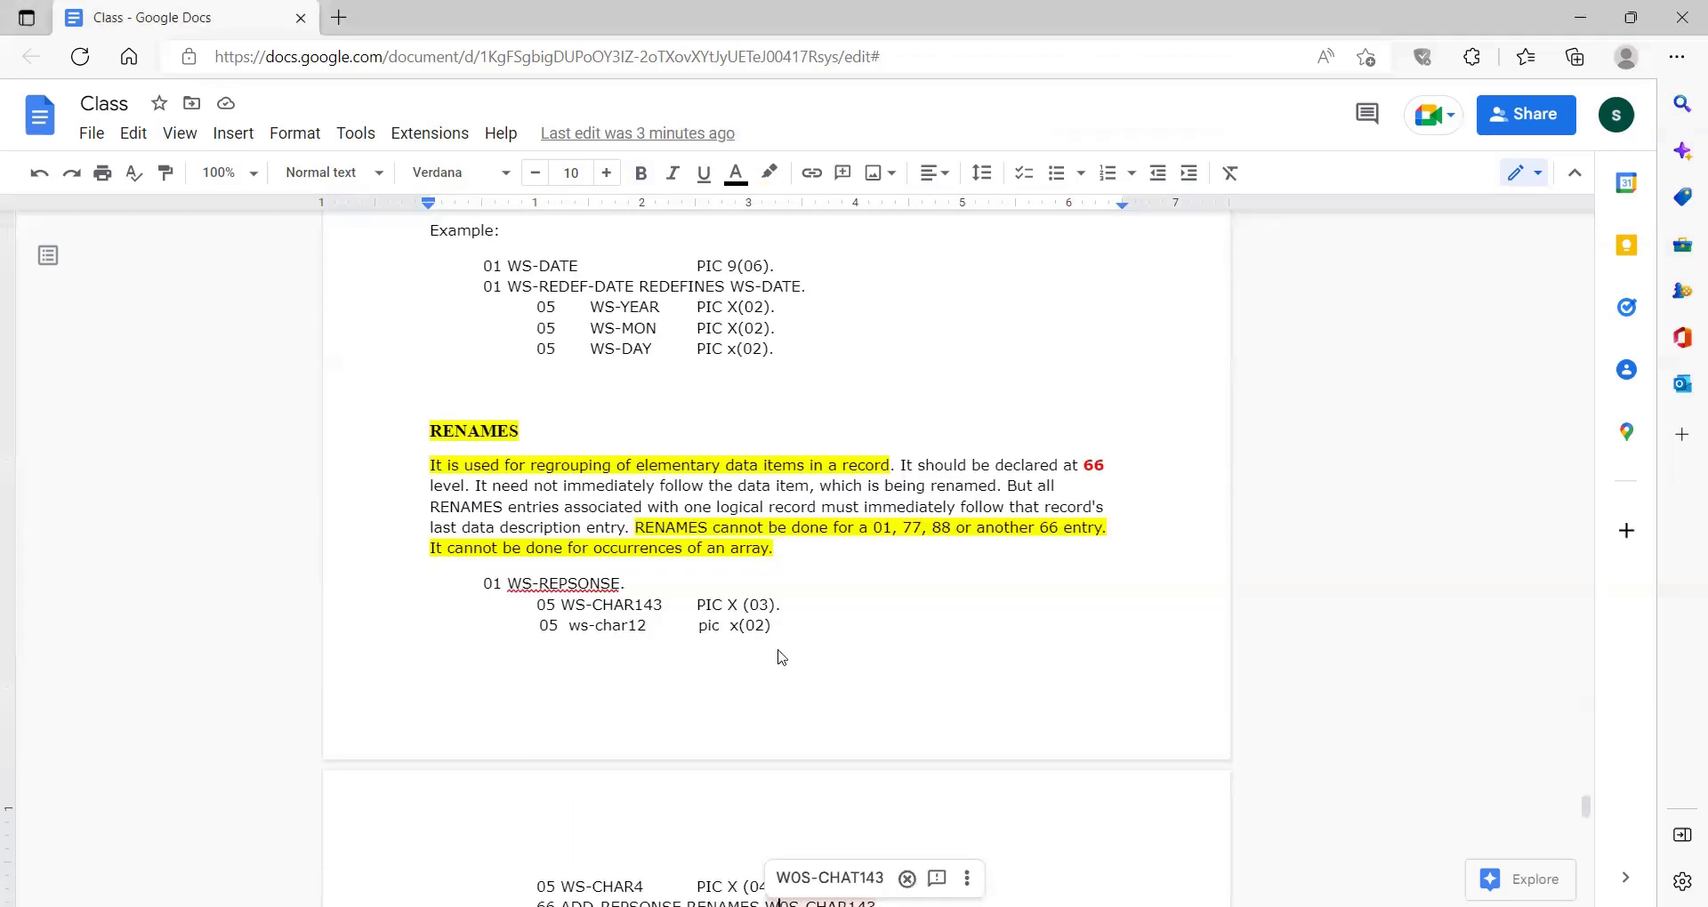
pyautogui.scroll(-2, 780, 658)
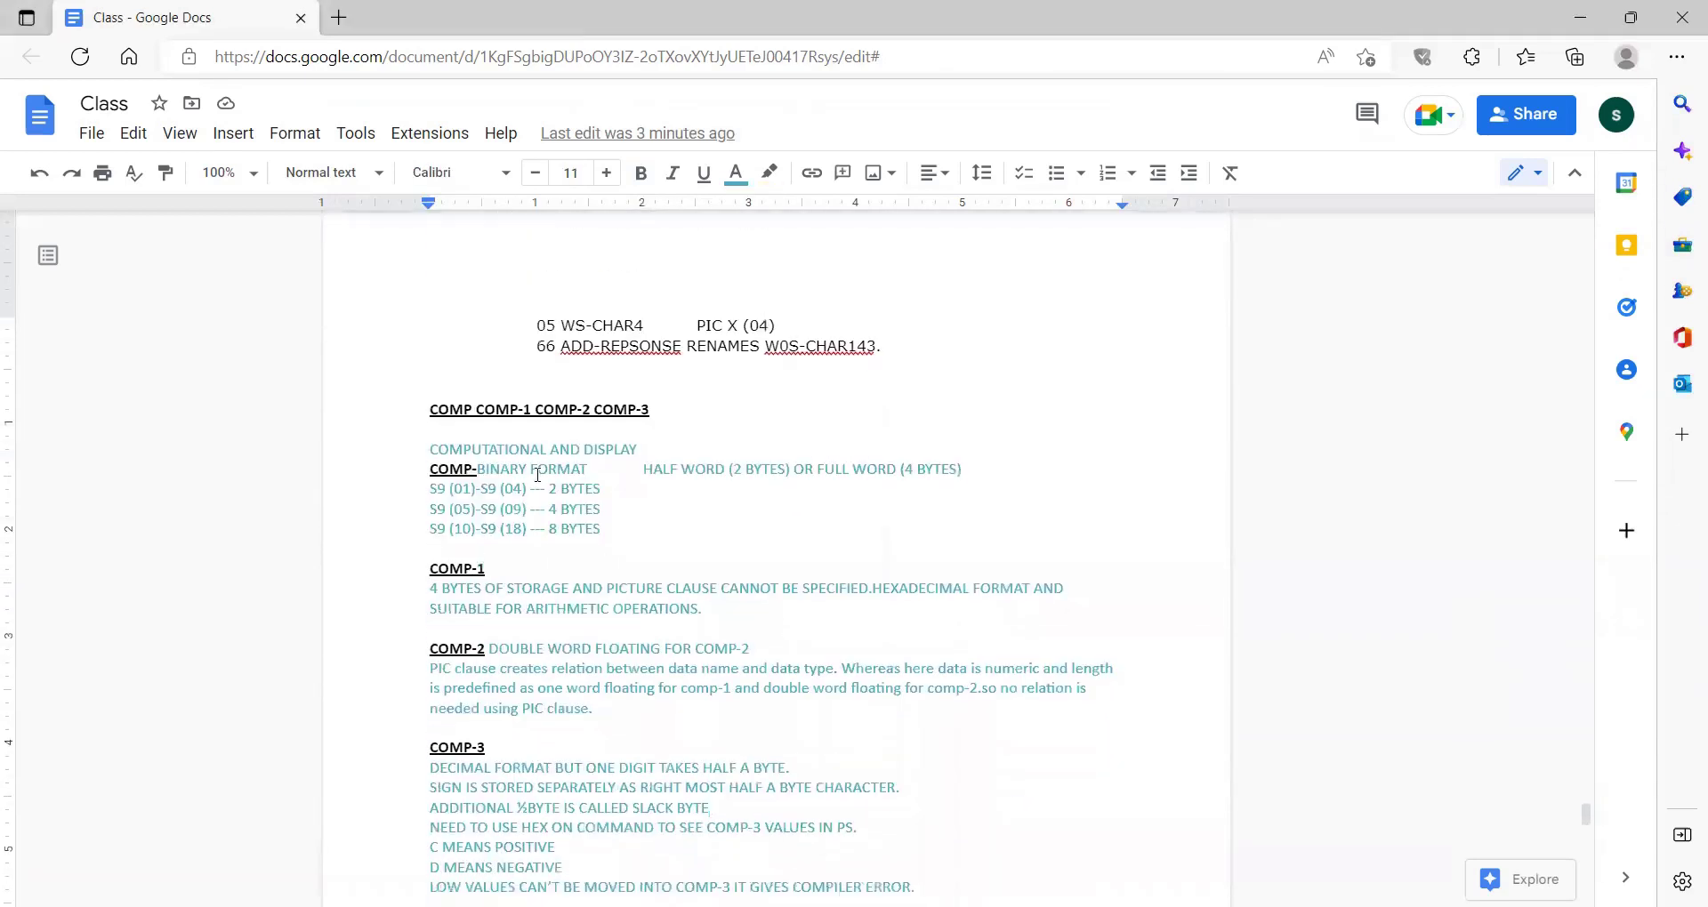
pyautogui.click(678, 415)
pyautogui.write('save ')
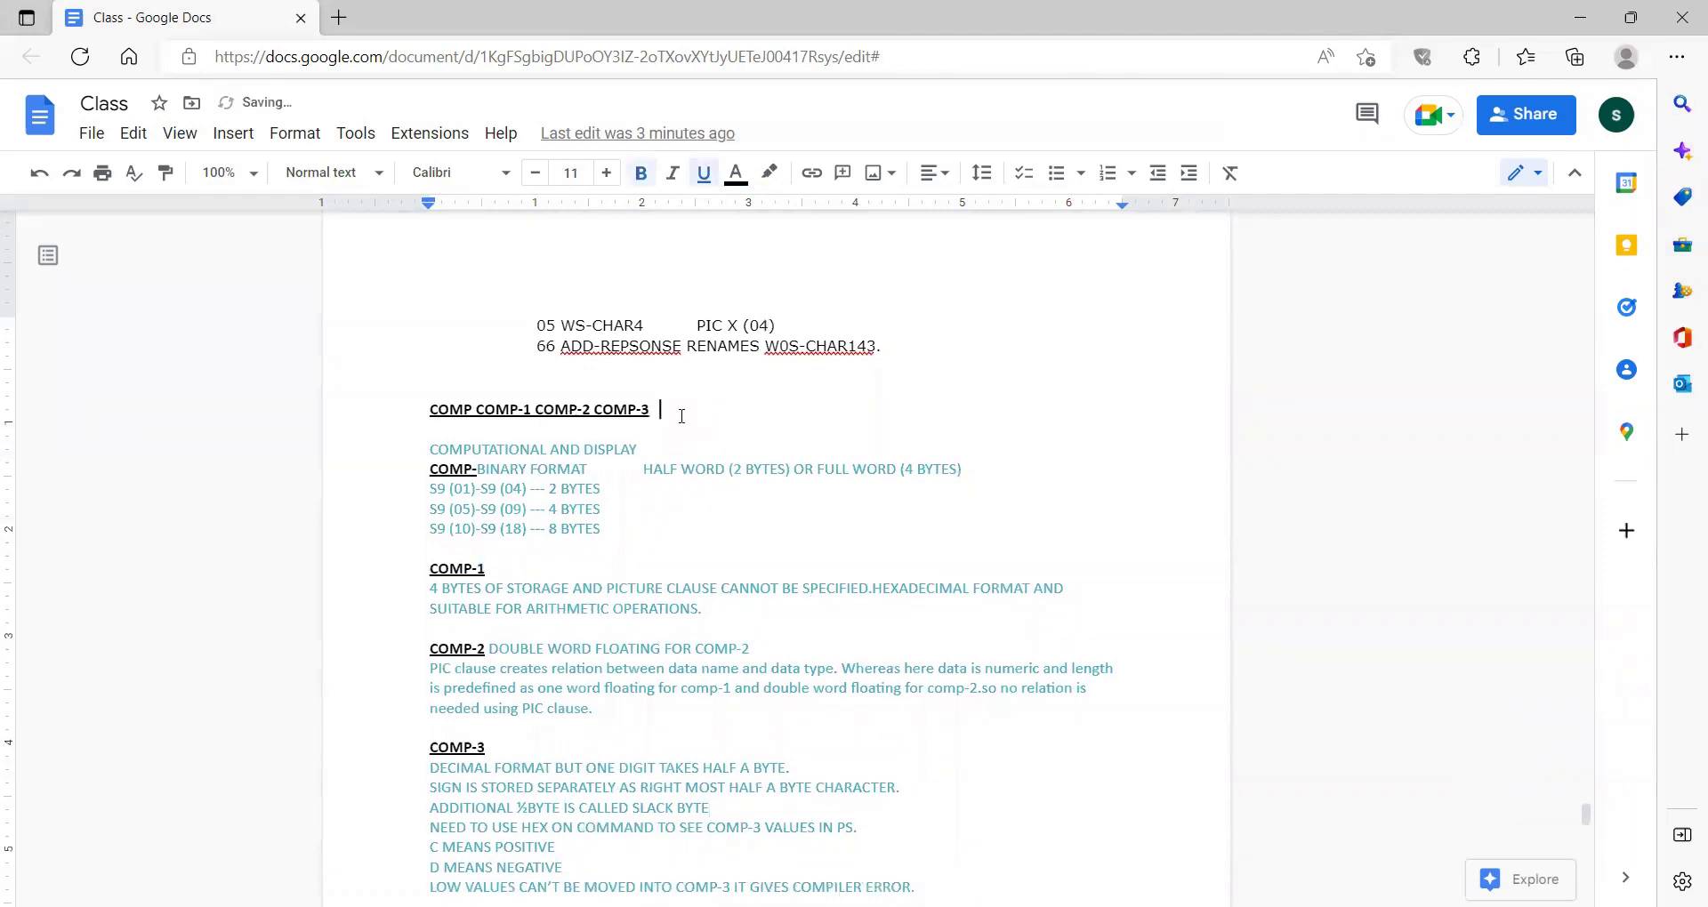
pyautogui.write('star')
pyautogui.press('BackSpace')
pyautogui.press('BackSpace')
pyautogui.write('orage')
pyautogui.click(650, 409)
pyautogui.write(': ')
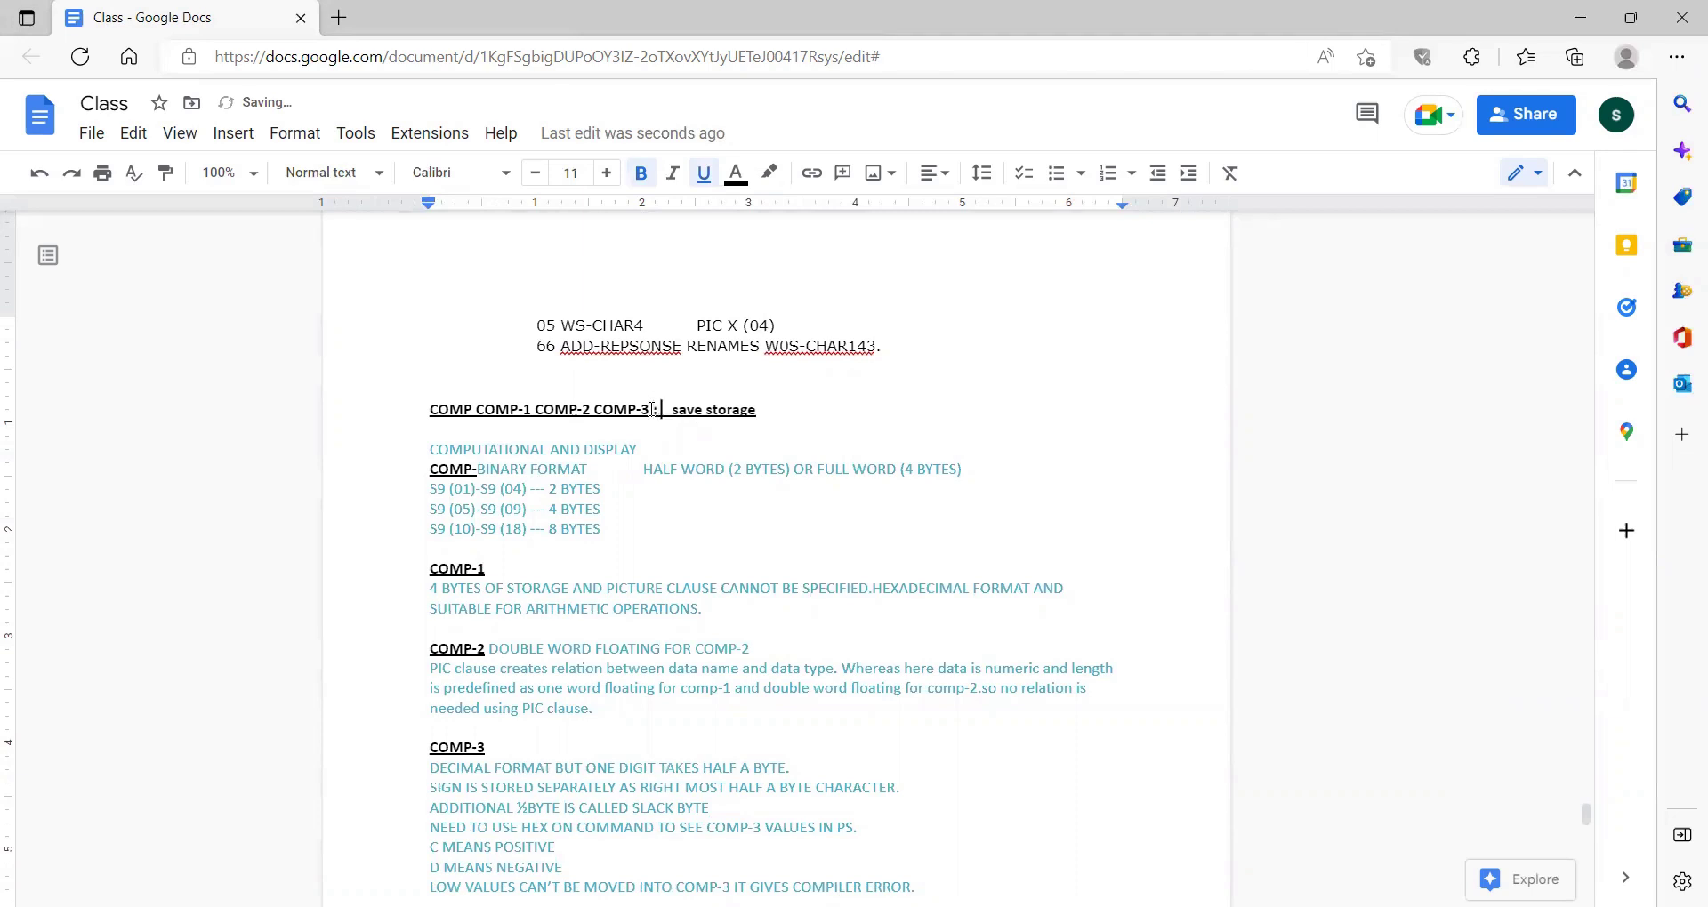
pyautogui.write('-')
# - Remove bold and underline from the added 'save storage' text
pyautogui.click(642, 178)
pyautogui.click(704, 177)
pyautogui.moveTo(799, 411); pyautogui.dragTo(682, 411)
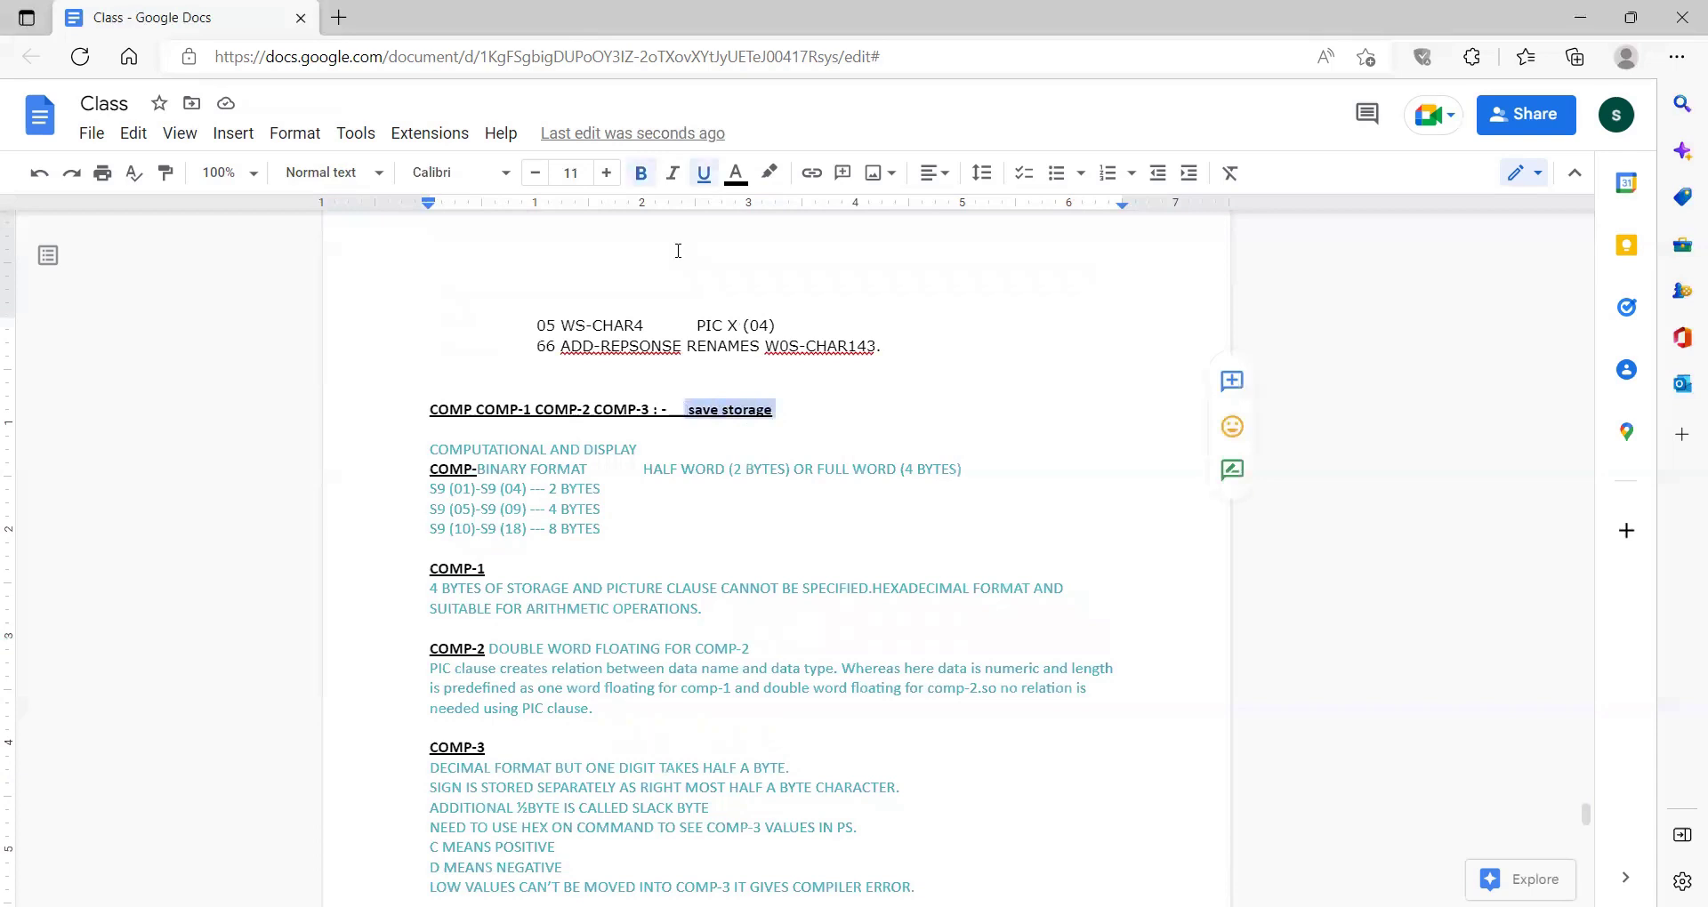
pyautogui.click(640, 175)
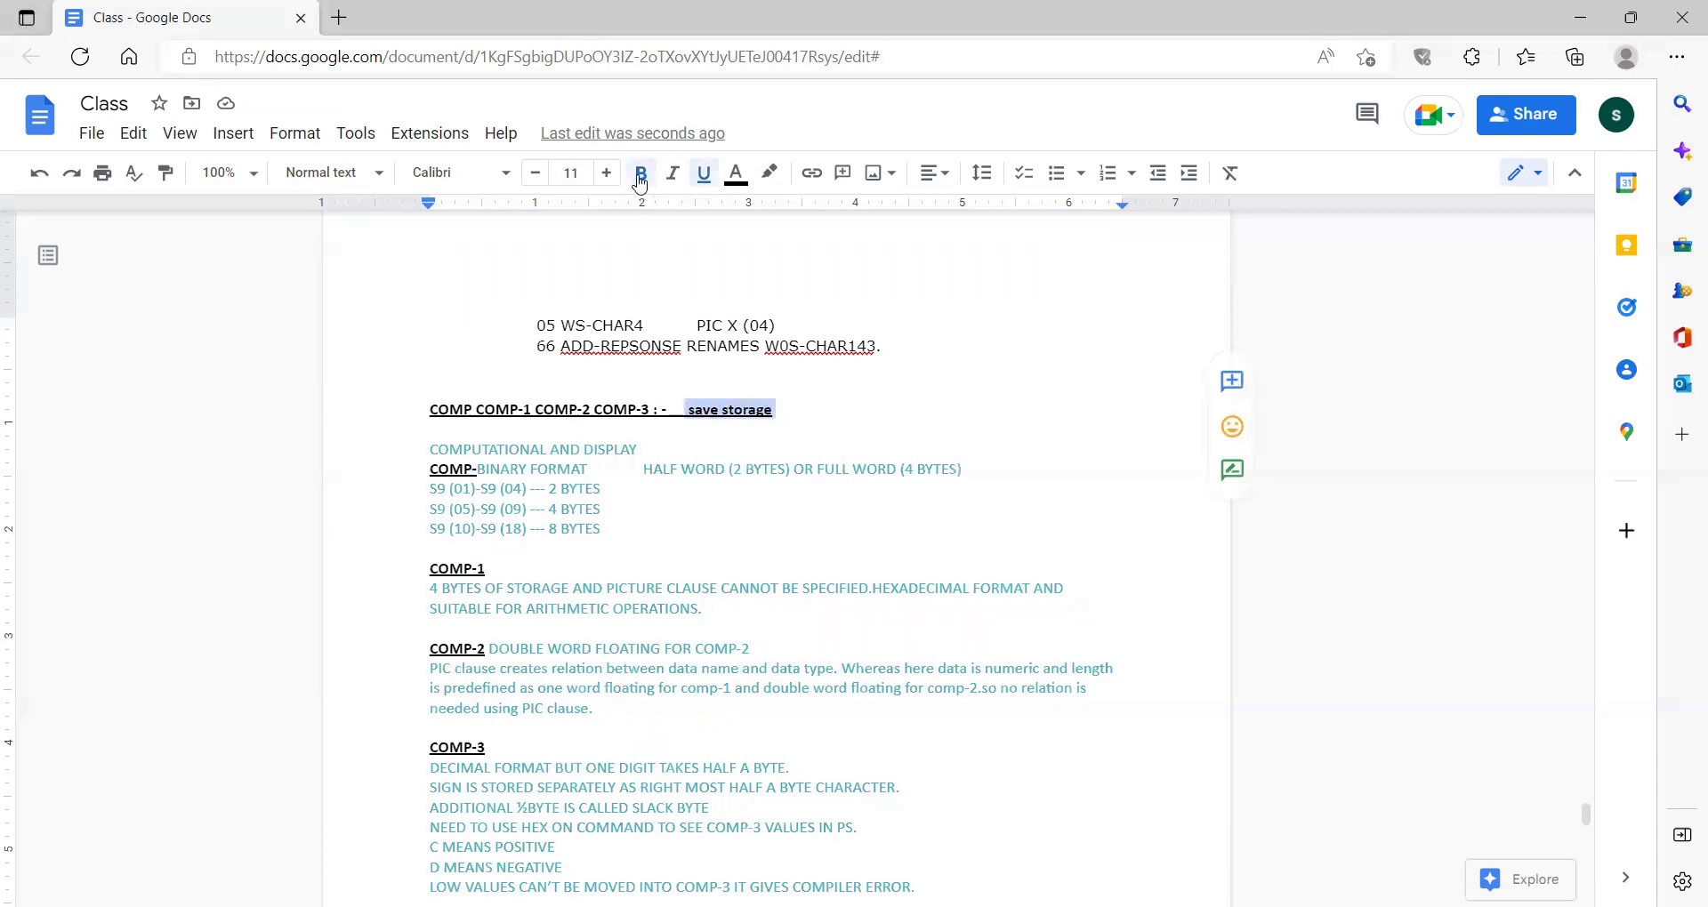
pyautogui.click(707, 181)
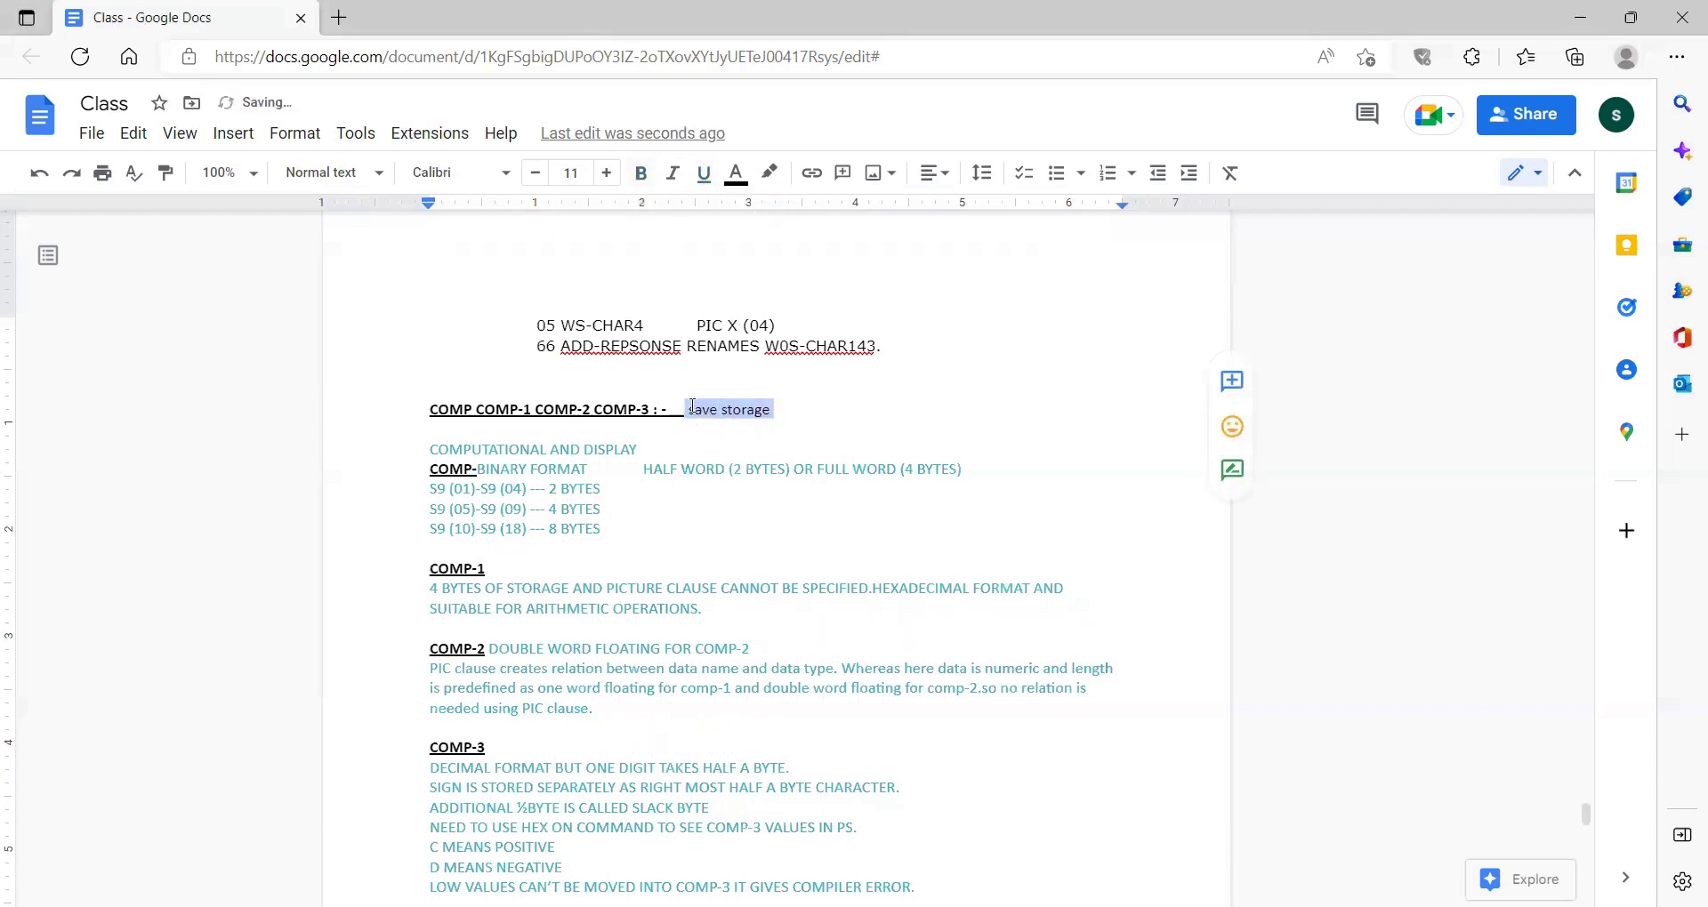
# - Delete the underlined spaces before it and capitalize it to 'Save storage'
pyautogui.click(691, 407)
pyautogui.press('BackSpace')
pyautogui.press('BackSpace')
pyautogui.press('BackSpace')
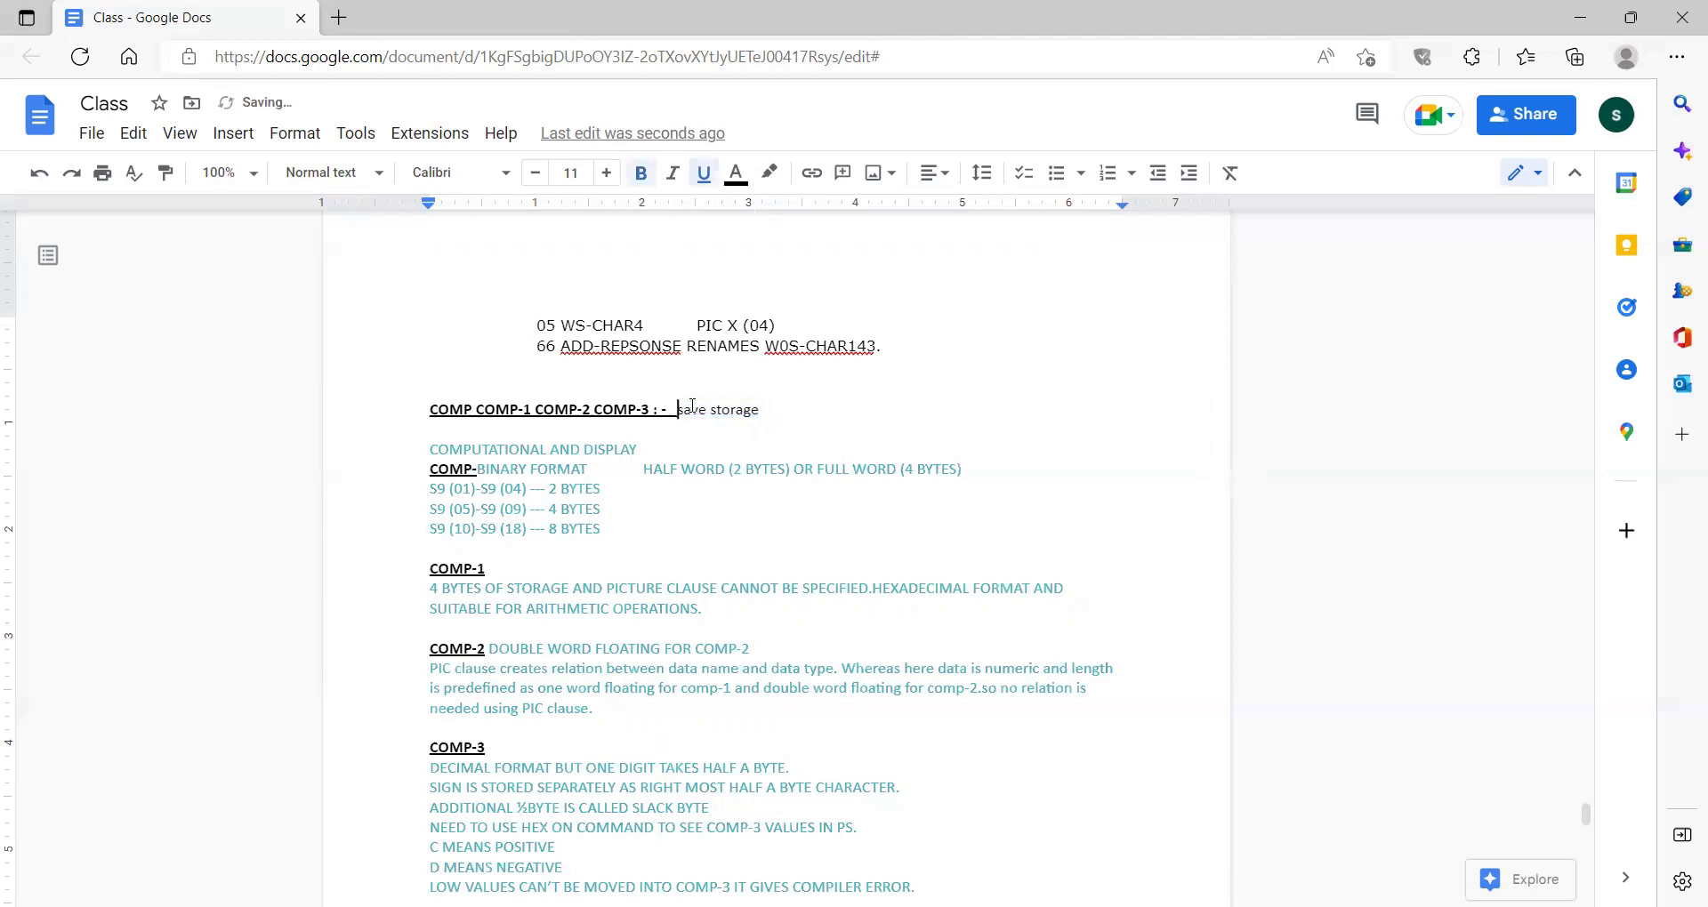
pyautogui.press('BackSpace')
pyautogui.click(703, 173)
pyautogui.press('Delete')
pyautogui.write('S')
pyautogui.click(806, 445)
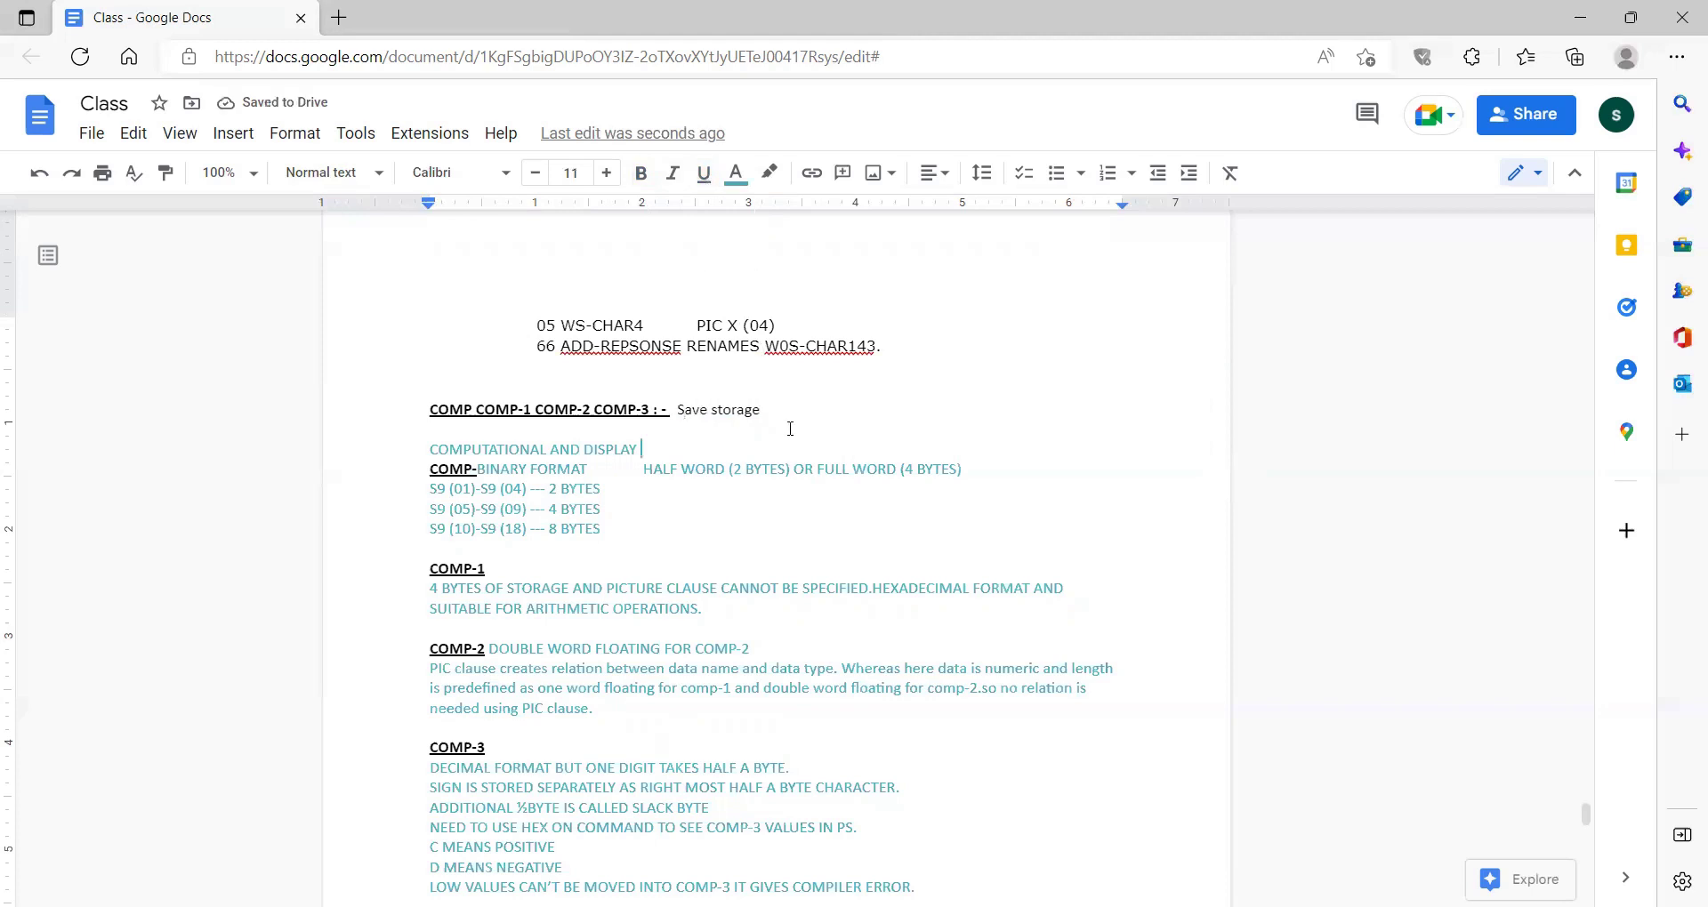
pyautogui.click(786, 416)
pyautogui.moveTo(491, 465); pyautogui.dragTo(556, 468)
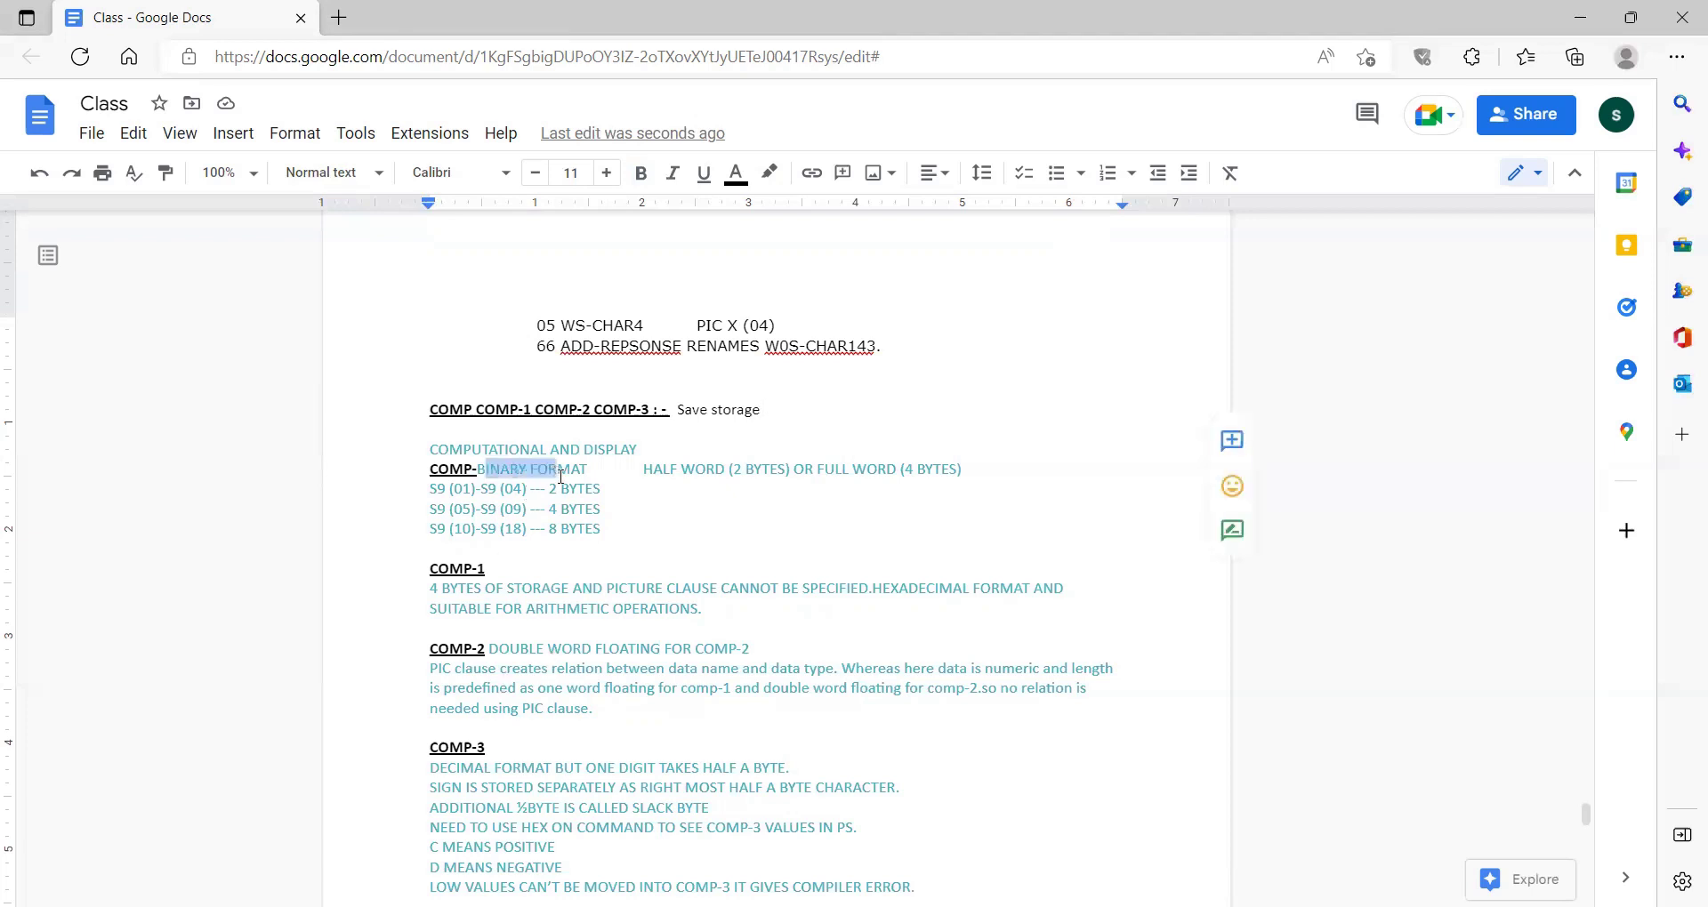
pyautogui.click(608, 476)
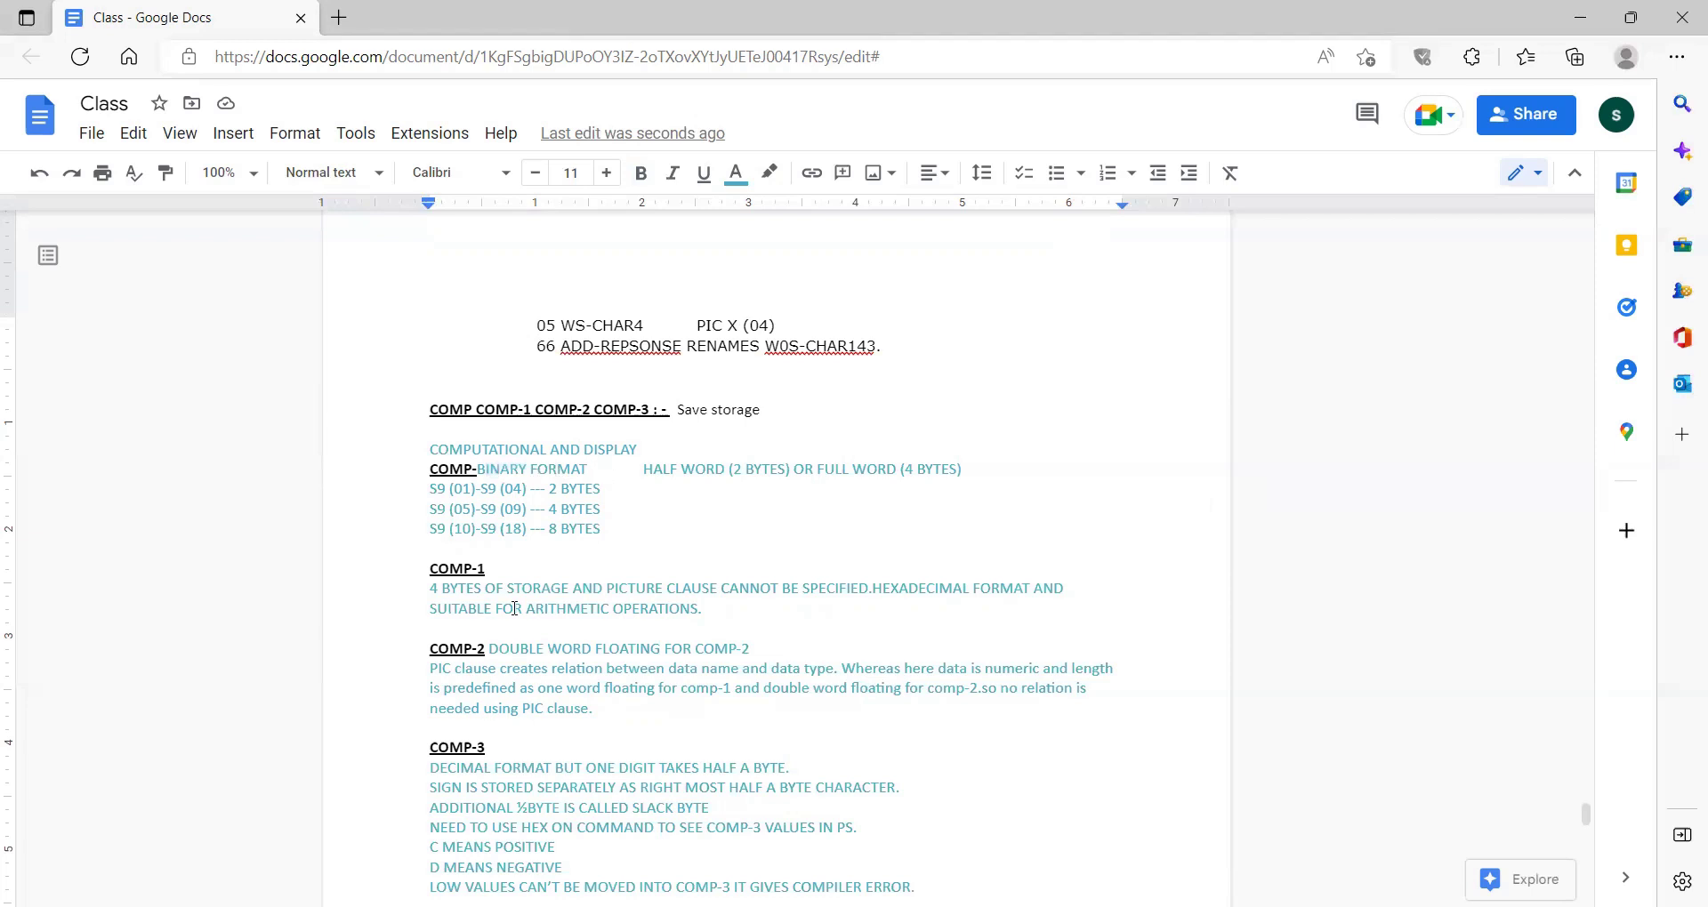
pyautogui.click(431, 489)
pyautogui.moveTo(431, 489); pyautogui.dragTo(450, 492)
pyautogui.click(506, 488)
pyautogui.moveTo(620, 484); pyautogui.dragTo(545, 484)
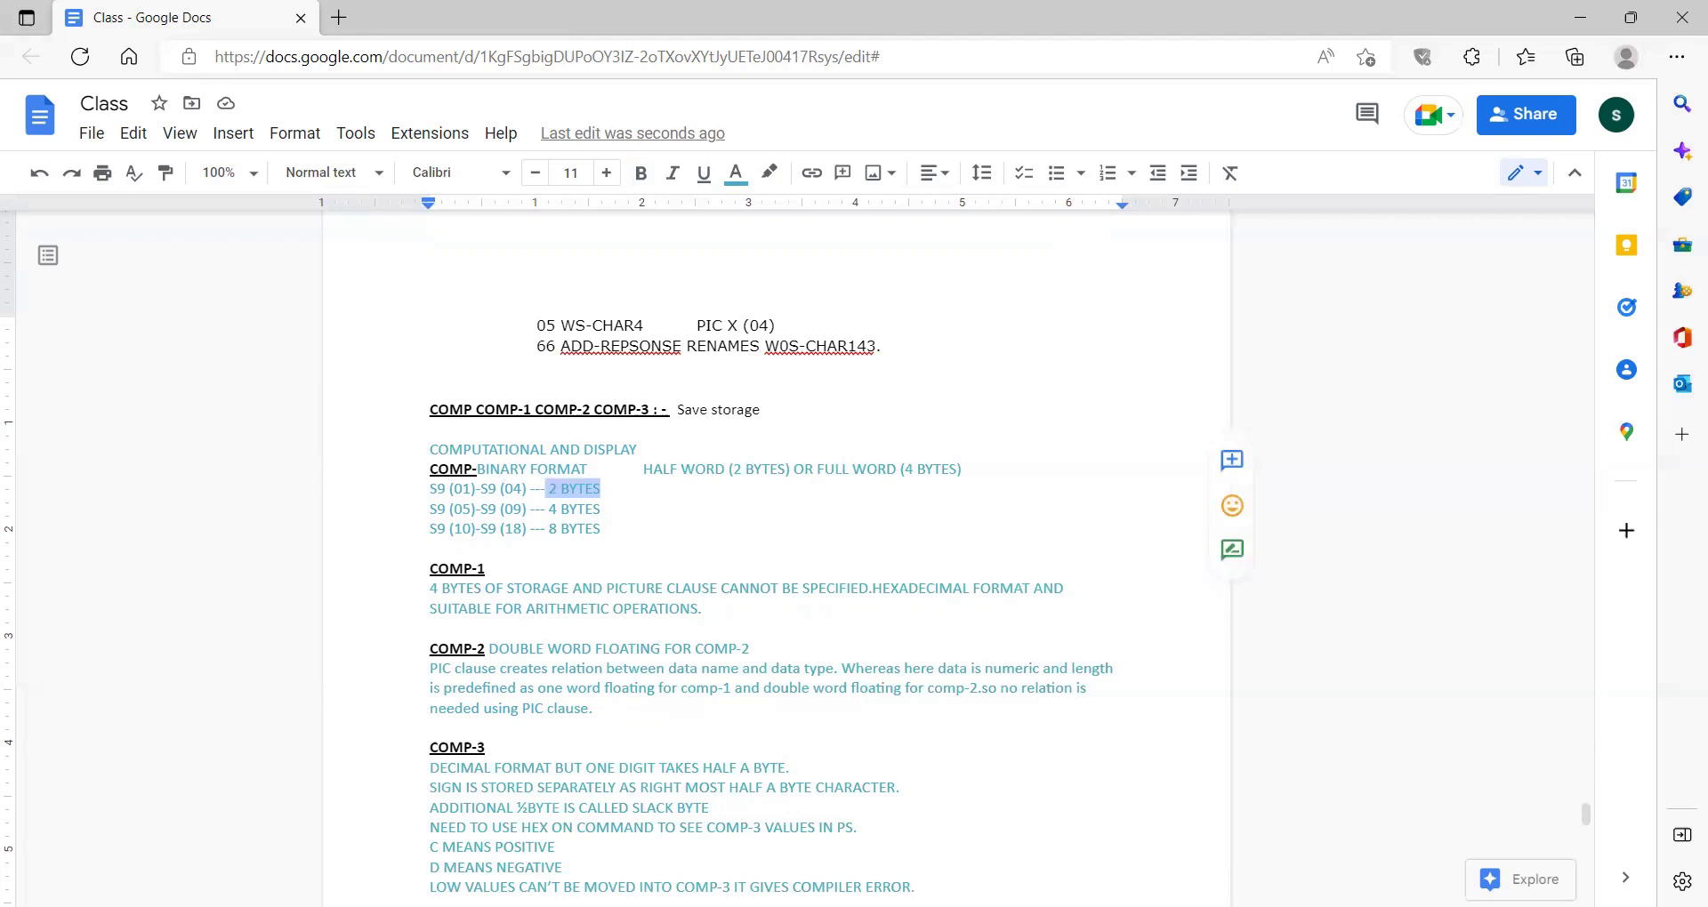
pyautogui.moveTo(430, 508); pyautogui.dragTo(552, 509)
pyautogui.moveTo(416, 534); pyautogui.dragTo(532, 528)
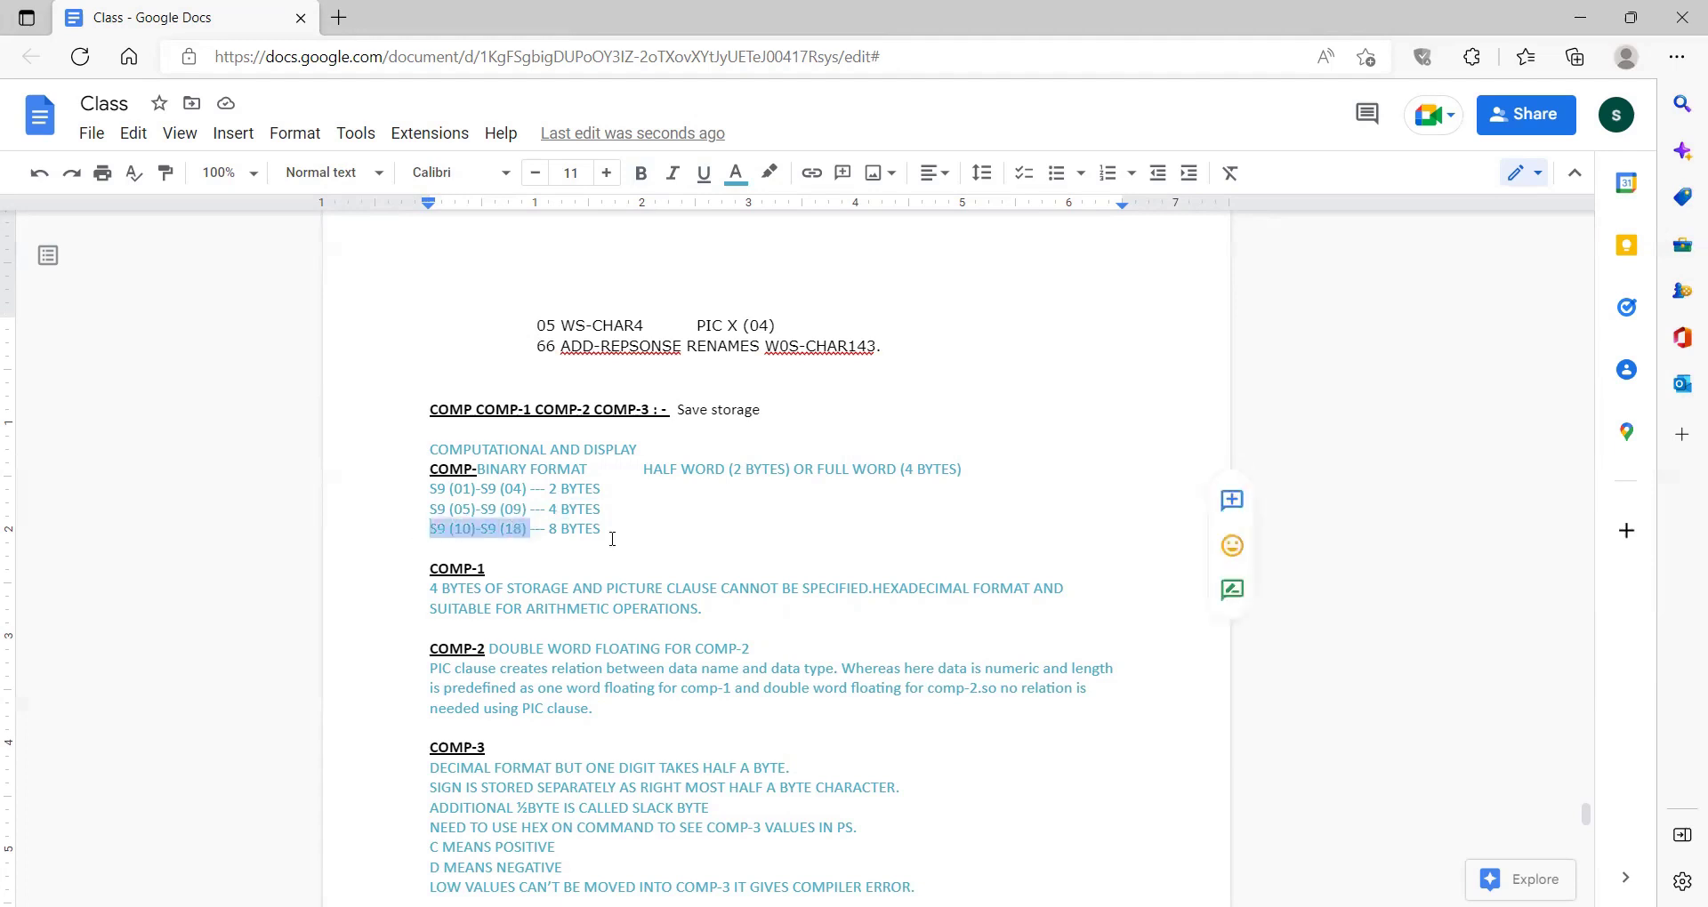
pyautogui.moveTo(635, 534); pyautogui.dragTo(418, 500)
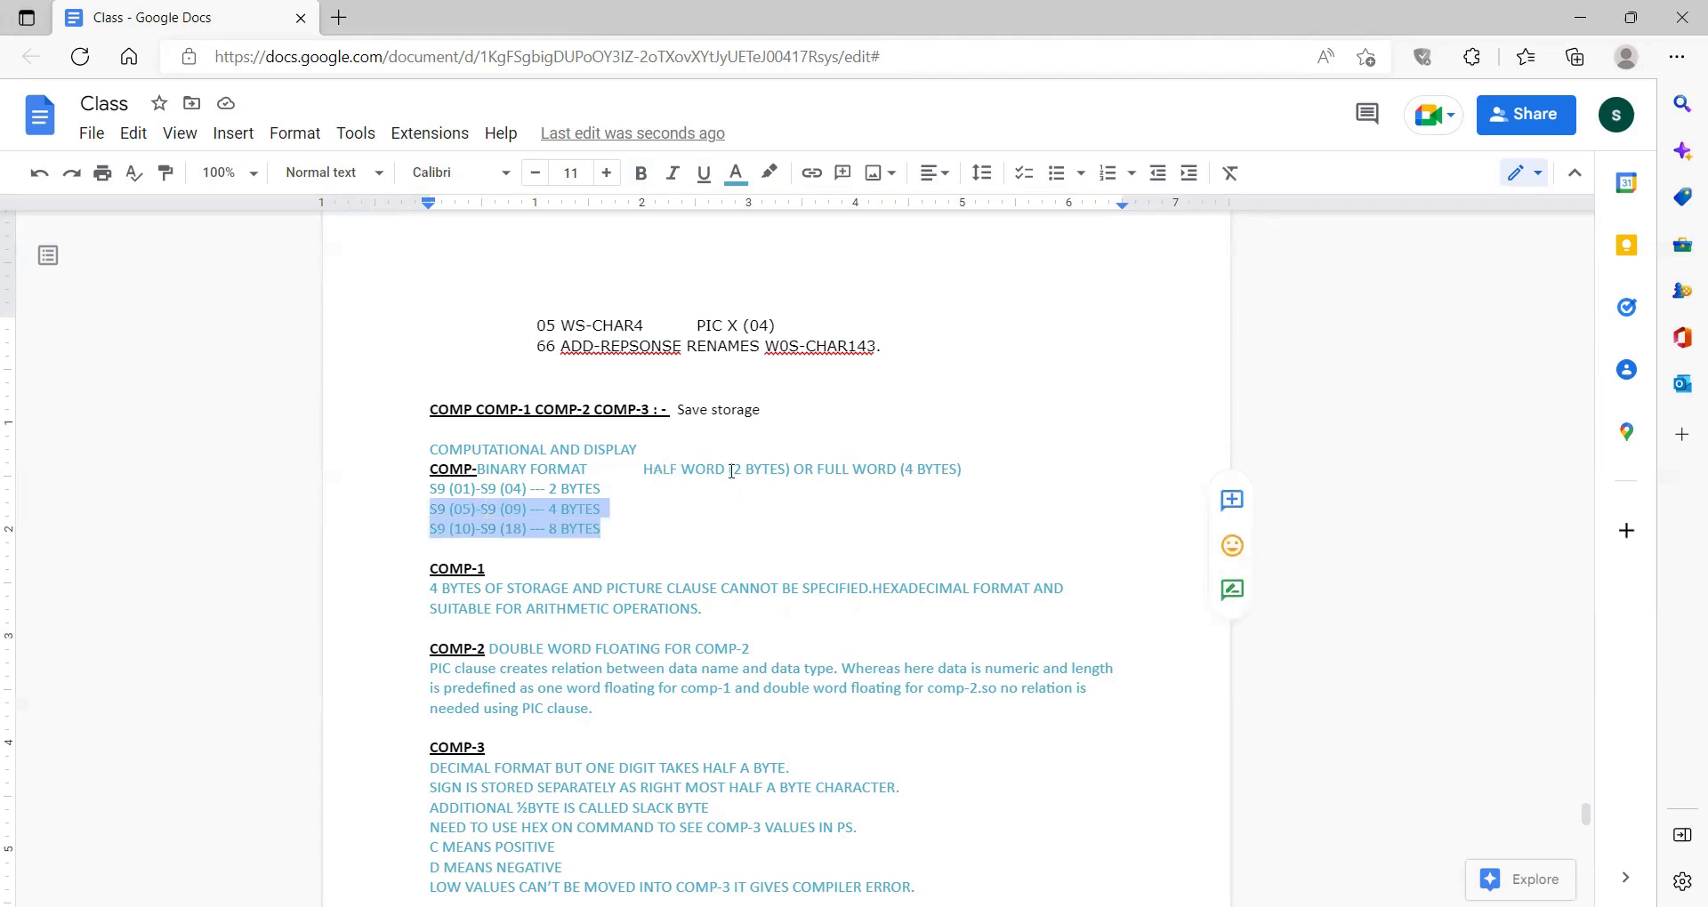
pyautogui.click(655, 468)
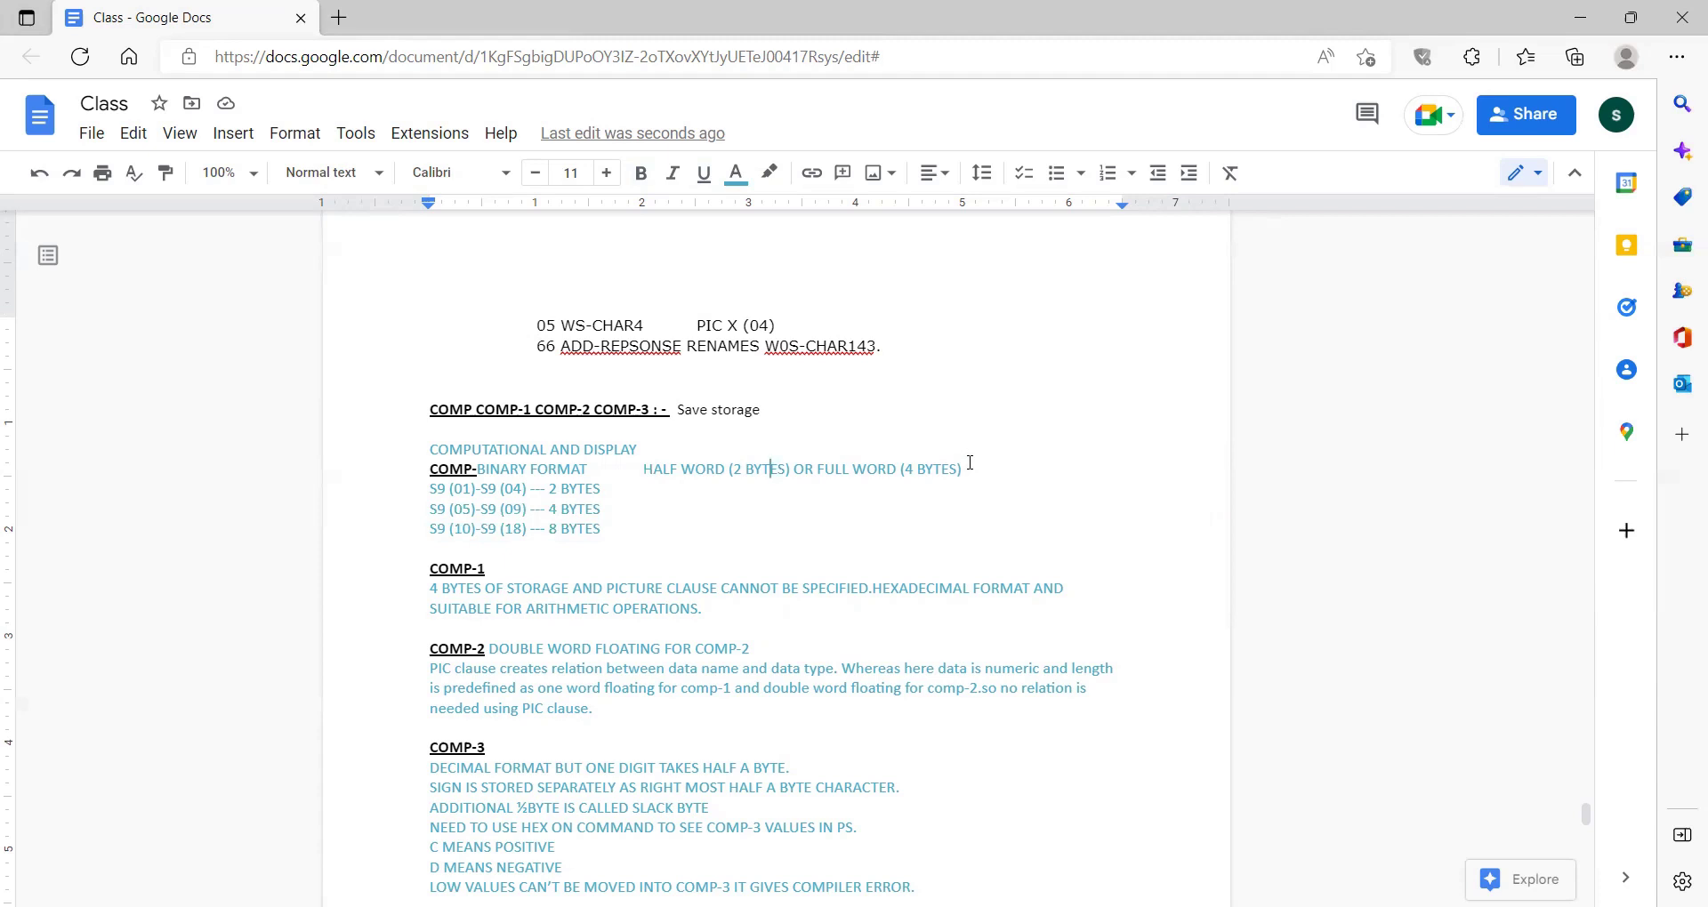
pyautogui.click(633, 484)
pyautogui.write('=>')
pyautogui.write(' S9(4)')
pyautogui.press('Tab')
pyautogui.click(719, 496)
pyautogui.write('=> ')
pyautogui.write(' d')
pyautogui.press('BackSpace')
pyautogui.write('4 Bytes')
pyautogui.moveTo(425, 490); pyautogui.dragTo(600, 492)
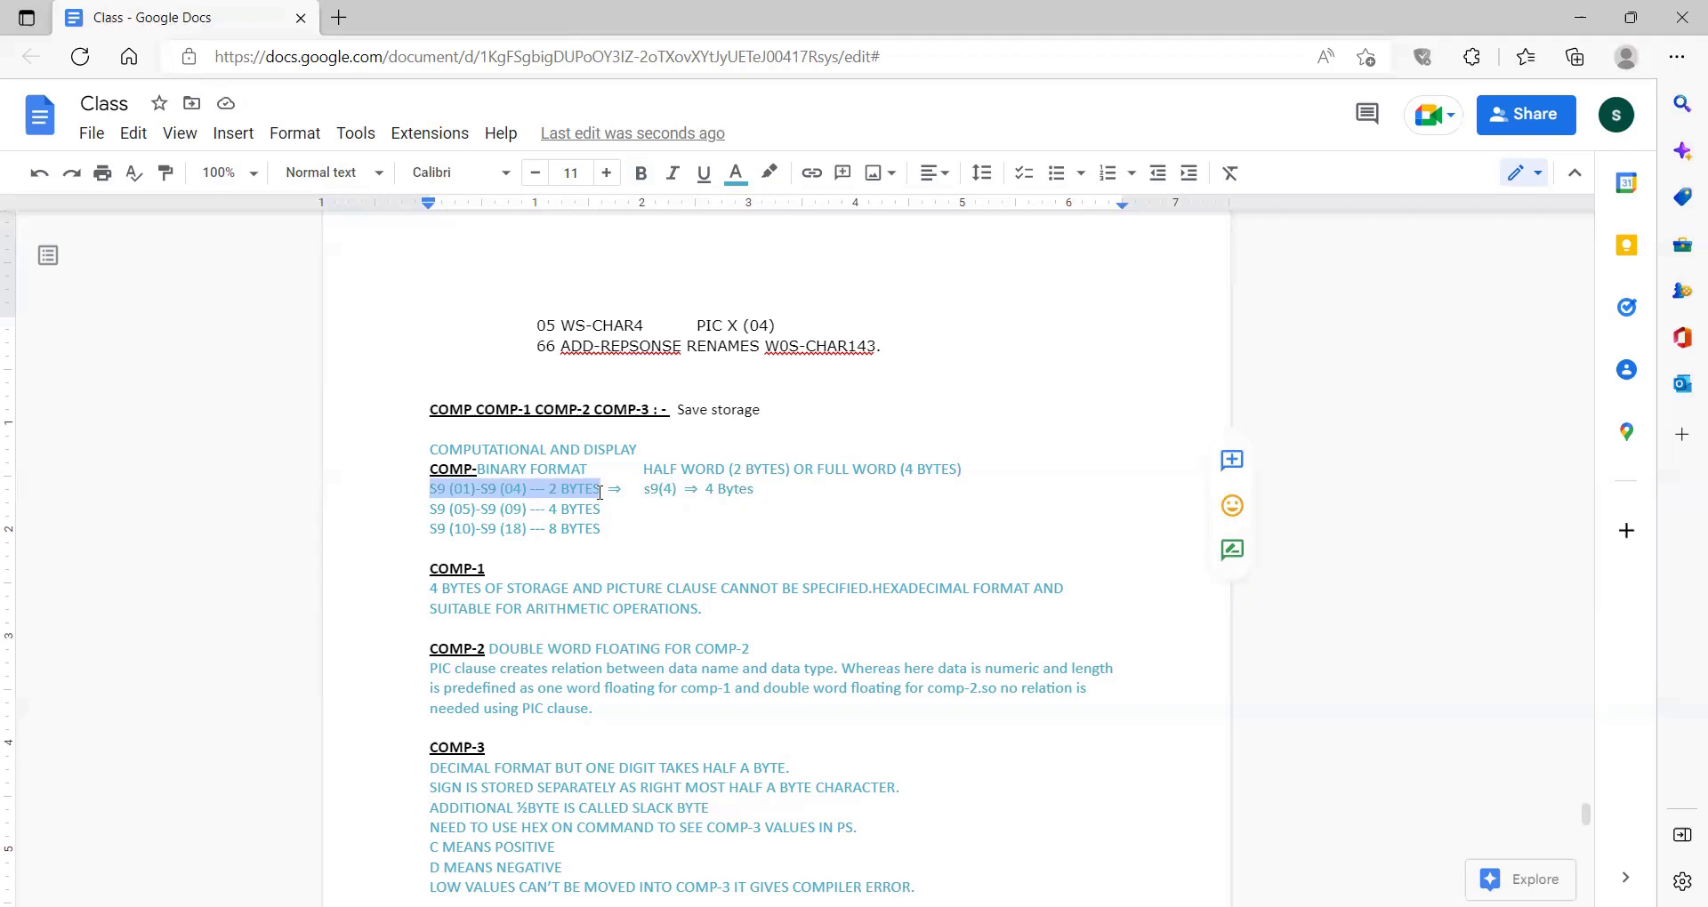
pyautogui.click(761, 492)
pyautogui.press('BackSpace')
pyautogui.press('BackSpace')
pyautogui.press('BackSpace')
pyautogui.press('BackSpace')
pyautogui.press('BackSpace')
pyautogui.press('BackSpace')
pyautogui.press('BackSpace')
pyautogui.press('BackSpace')
pyautogui.press('BackSpace')
pyautogui.press('BackSpace')
pyautogui.press('BackSpace')
pyautogui.press('BackSpace')
pyautogui.press('BackSpace')
pyautogui.press('BackSpace')
pyautogui.press('BackSpace')
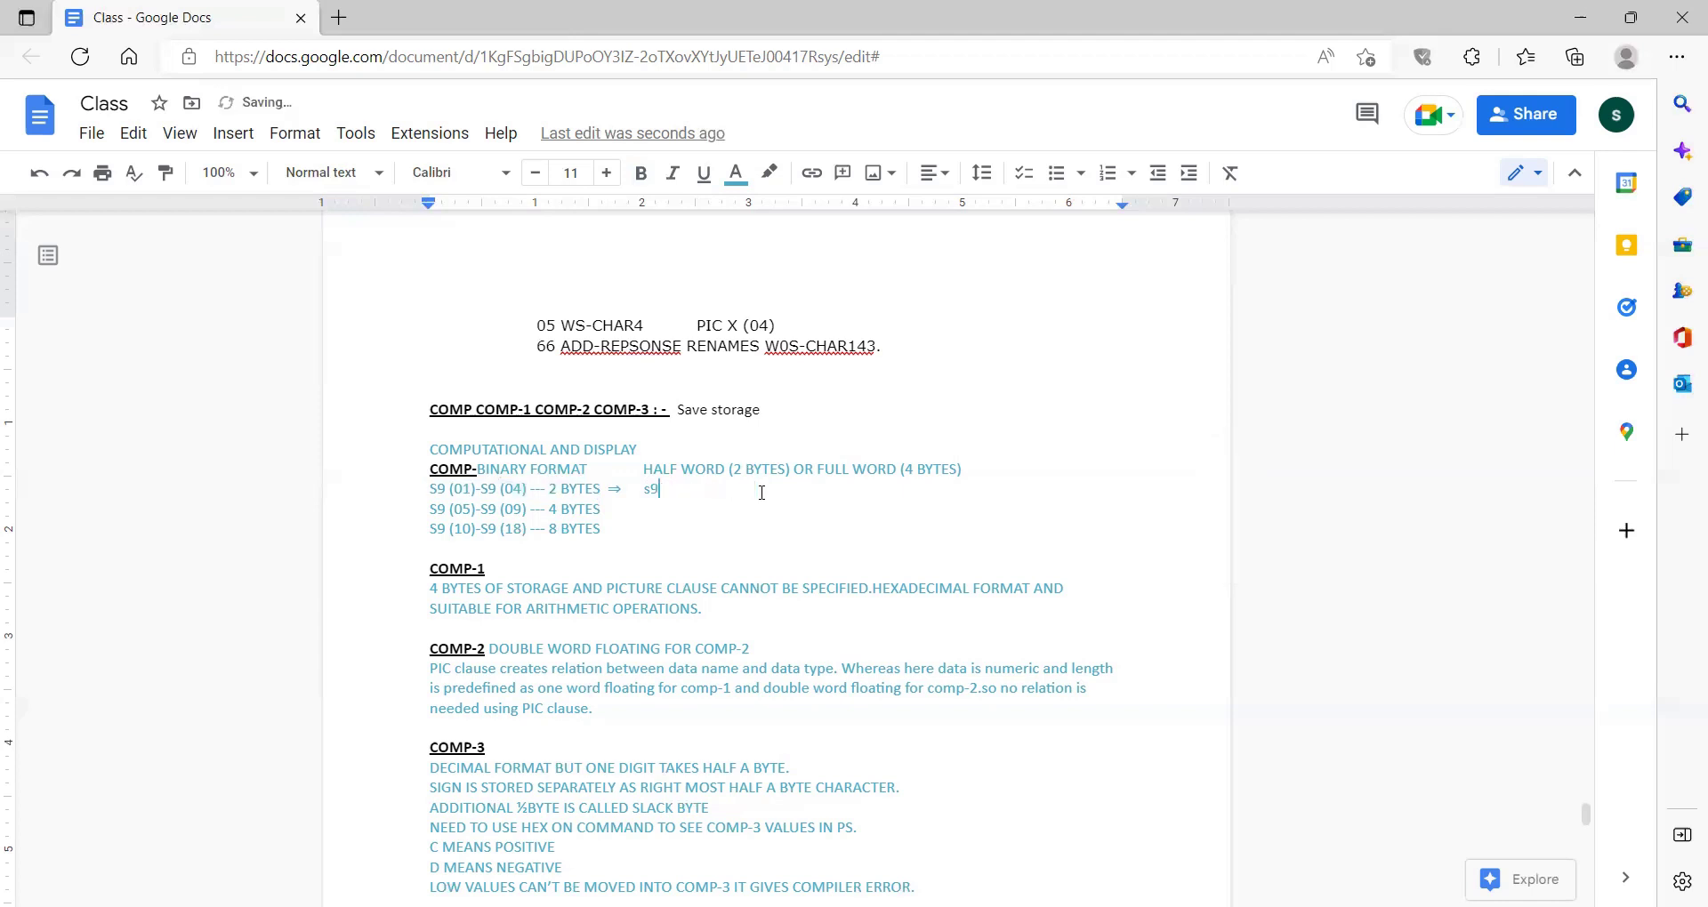
pyautogui.press('BackSpace')
pyautogui.press('BackSpace')
pyautogui.press('BackSpace')
pyautogui.moveTo(431, 428); pyautogui.dragTo(663, 522)
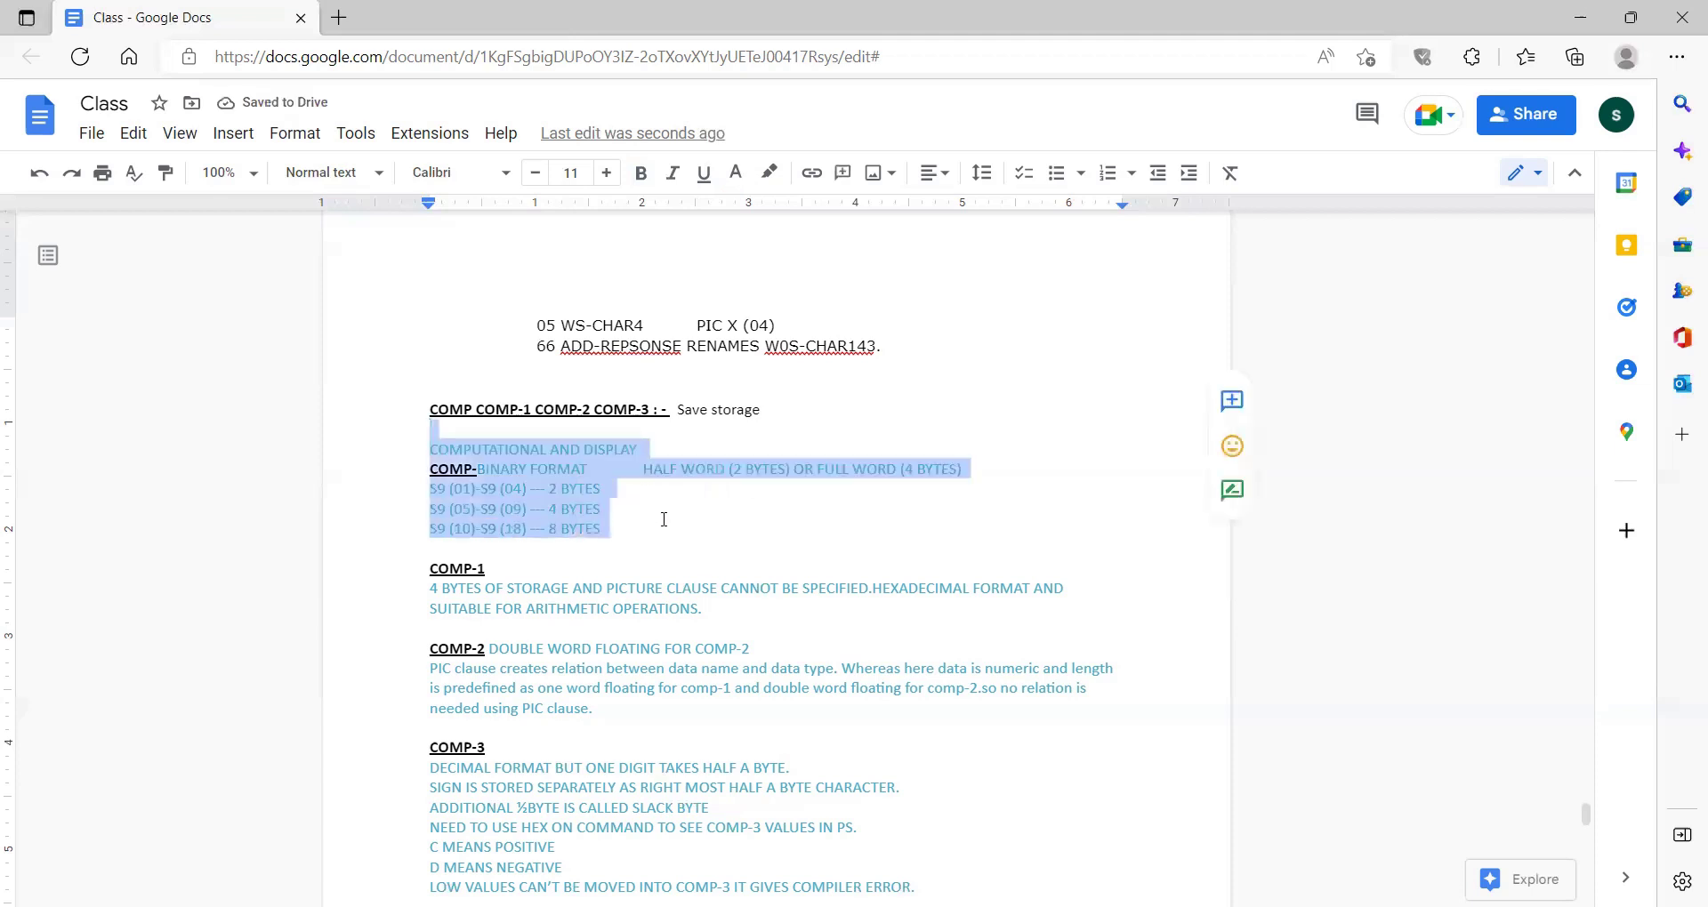
pyautogui.click(664, 513)
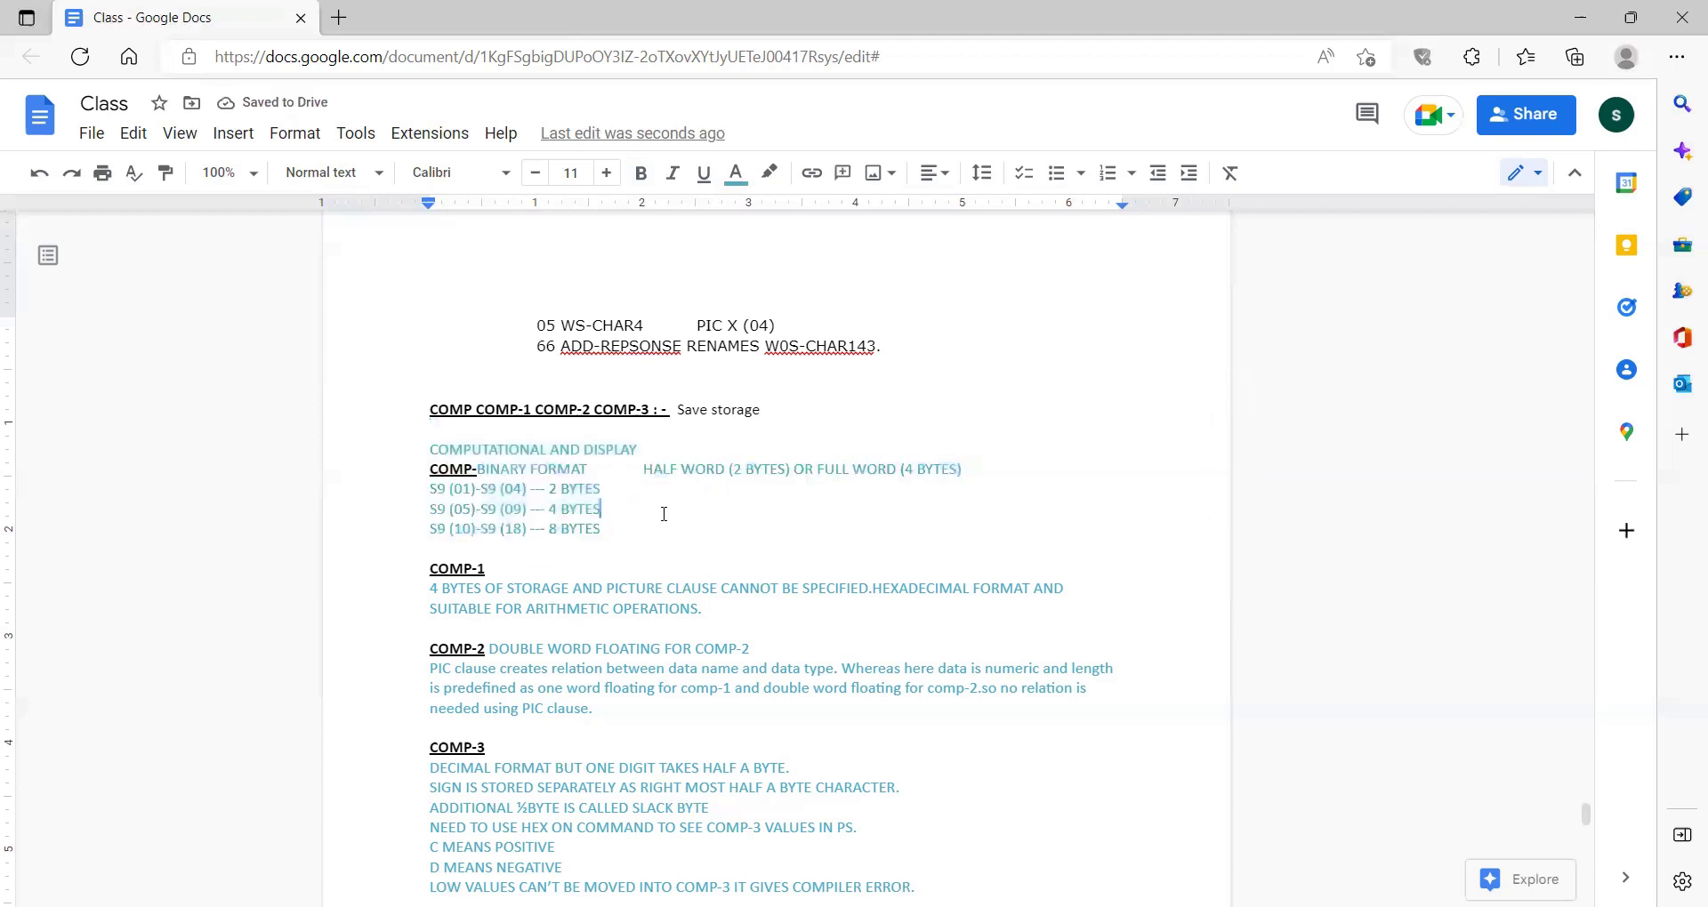
# - Fix the spacing between 'COMP-' and 'BINARY FORMAT'
pyautogui.click(479, 468)
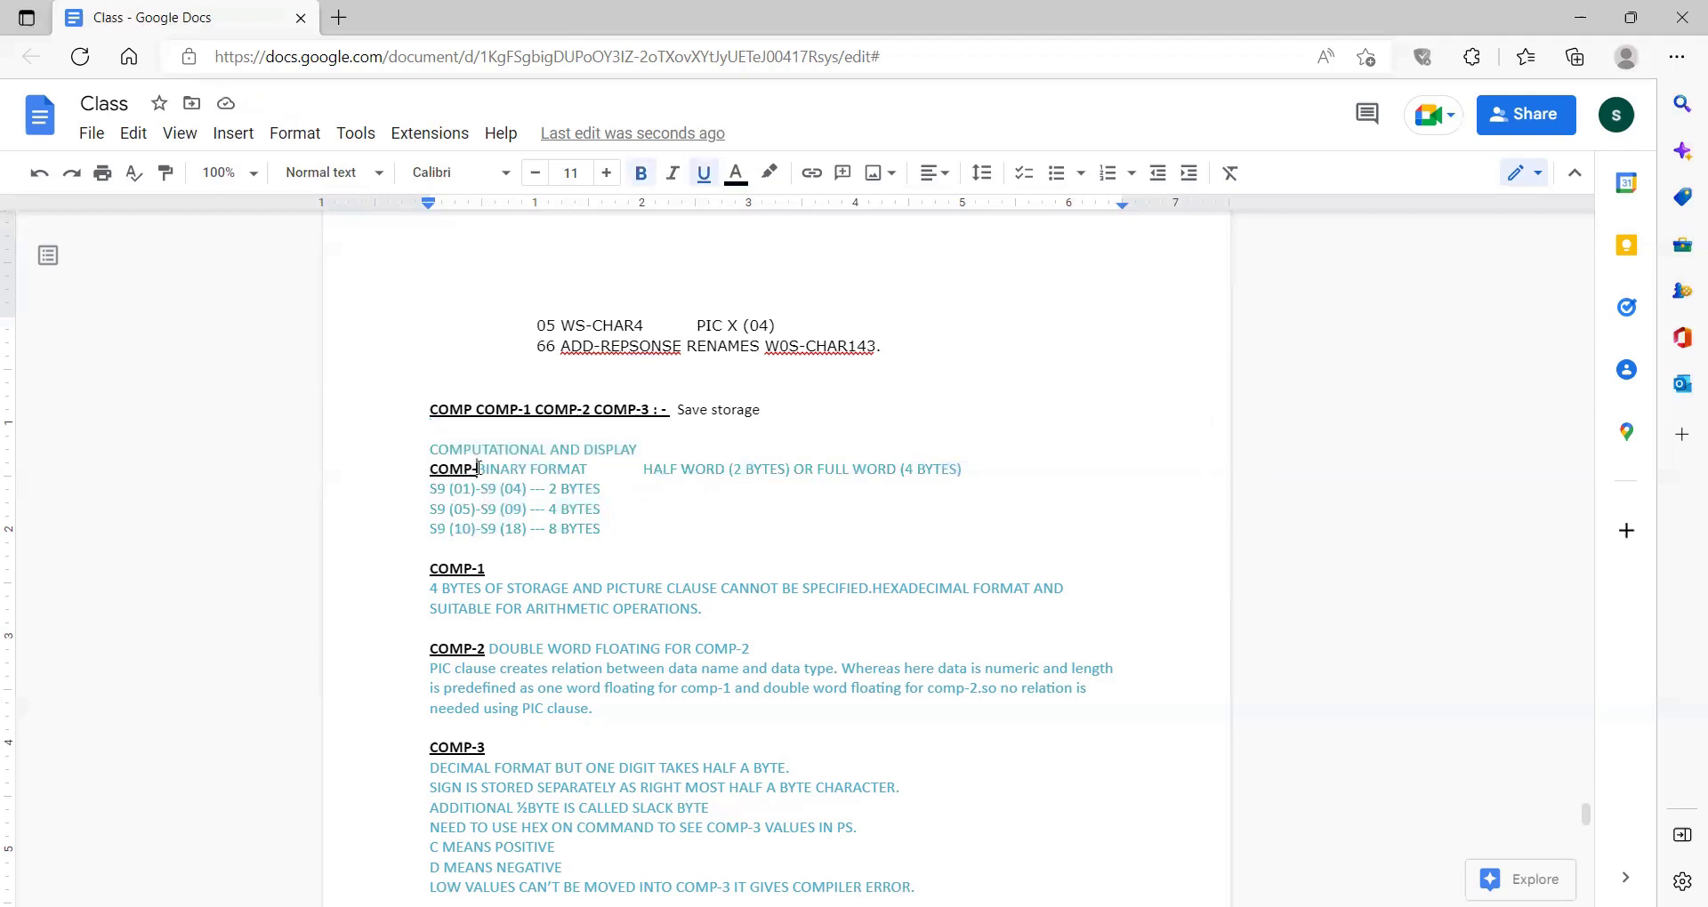
pyautogui.press('Tab')
pyautogui.press('BackSpace')
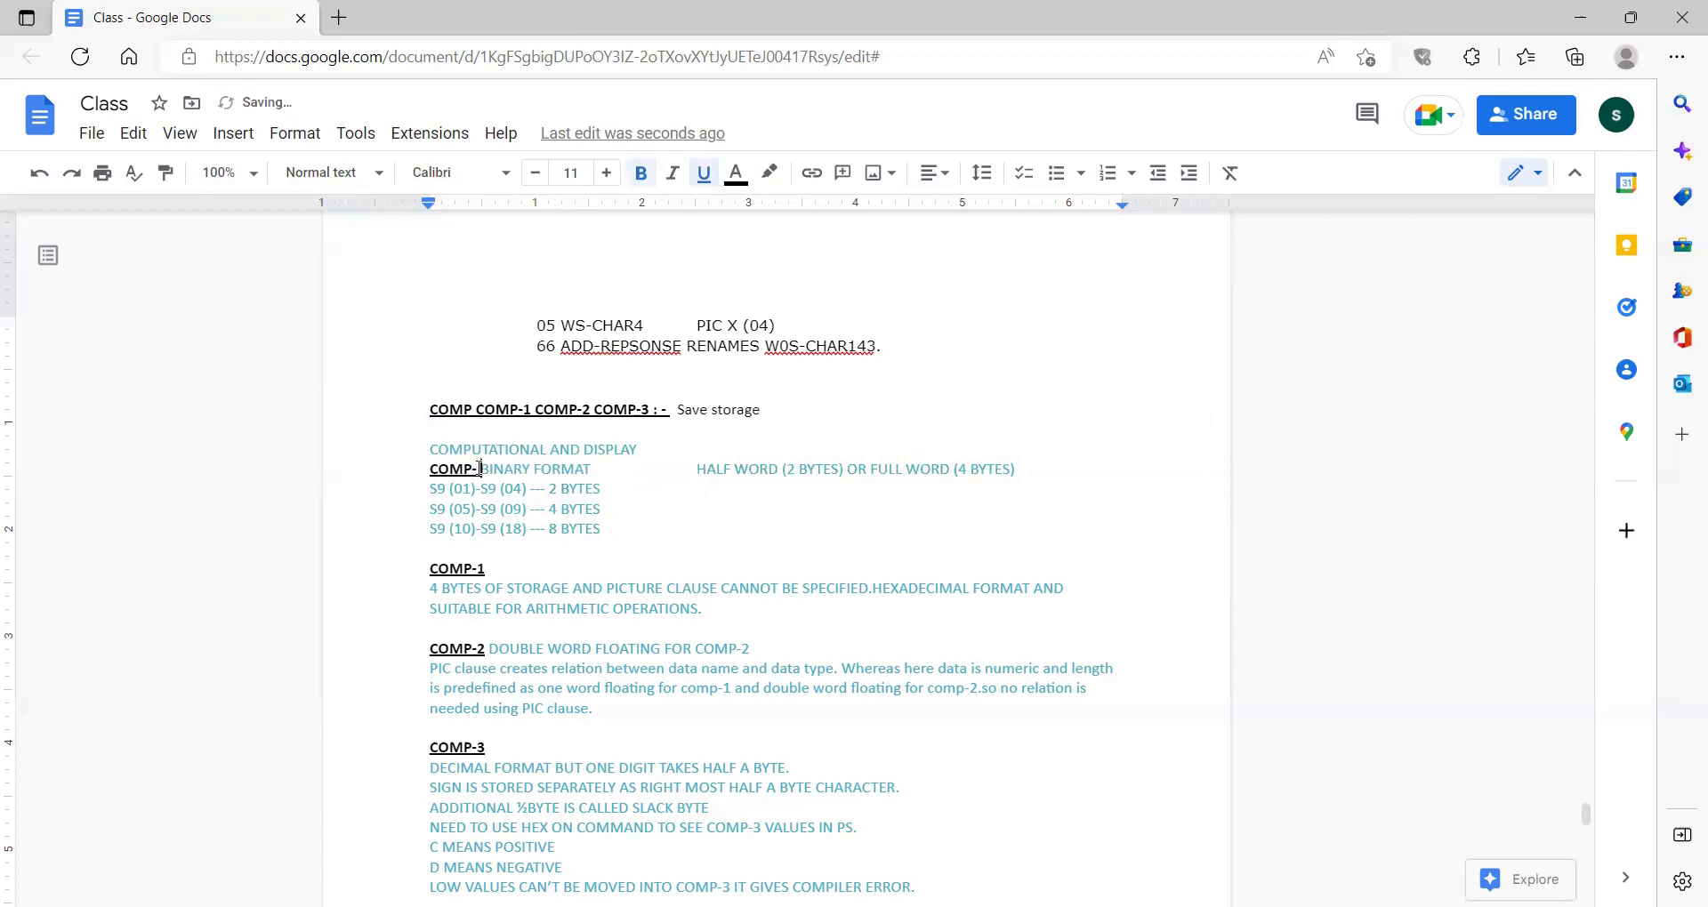
# - Add a 'where do we use comp :-' line below the 8 BYTES line, followed by blank lines
pyautogui.click(629, 537)
pyautogui.press('Return')
pyautogui.press('Return')
pyautogui.write('where do we use comp')
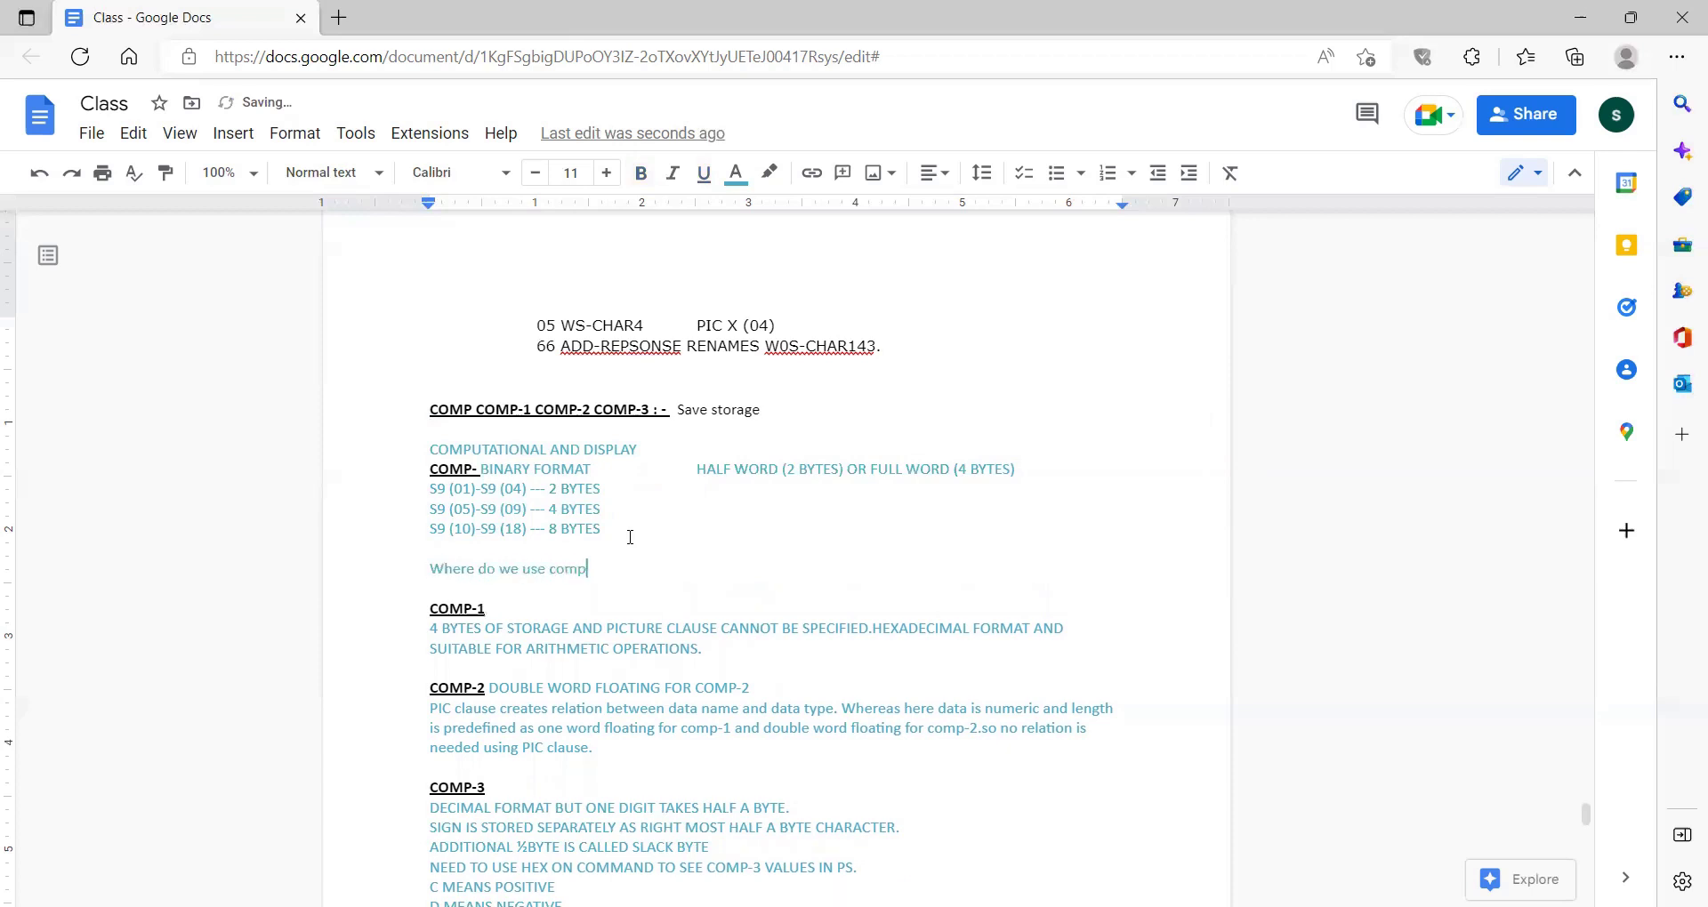
pyautogui.write(' :-')
pyautogui.press('Return')
pyautogui.press('Return')
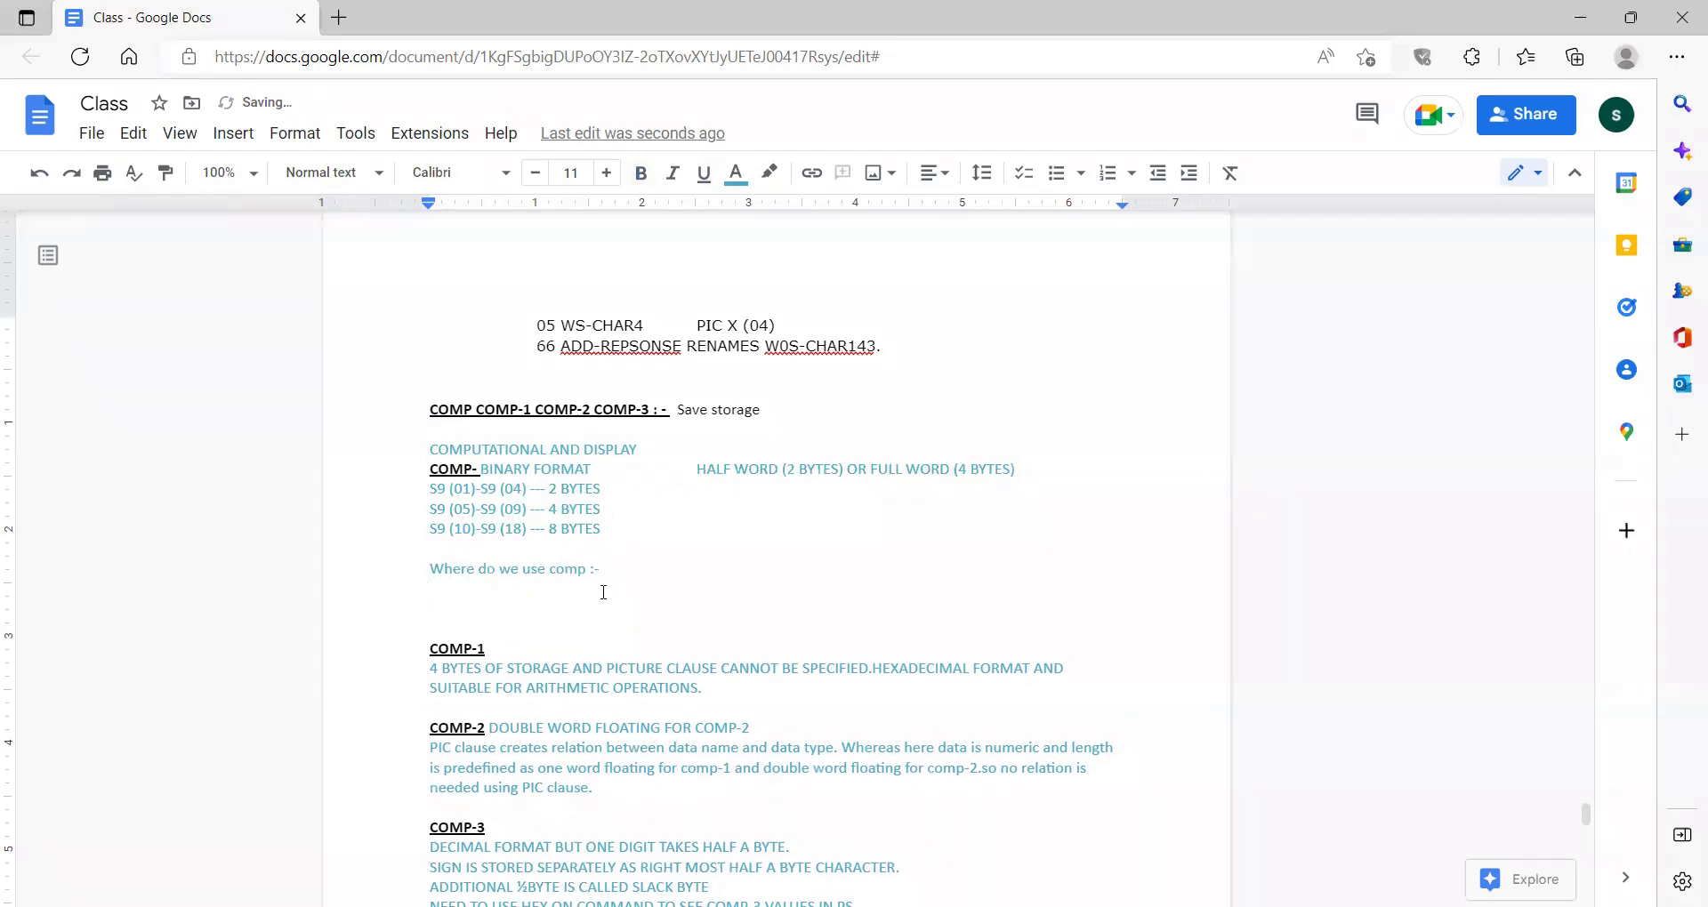
pyautogui.click(589, 569)
pyautogui.write('cob ol')
pyautogui.press('Down')
pyautogui.press('Down')
pyautogui.press('Down')
pyautogui.press('Down')
pyautogui.press('Down')
pyautogui.press('Down')
pyautogui.press('Down')
pyautogui.press('Down')
pyautogui.press('Down')
pyautogui.press('Down')
pyautogui.press('Down')
pyautogui.press('Down')
pyautogui.press('Down')
pyautogui.press('Down')
pyautogui.press('Down')
pyautogui.press('Down')
pyautogui.press('Down')
pyautogui.press('Down')
pyautogui.press('Down')
pyautogui.press('Down')
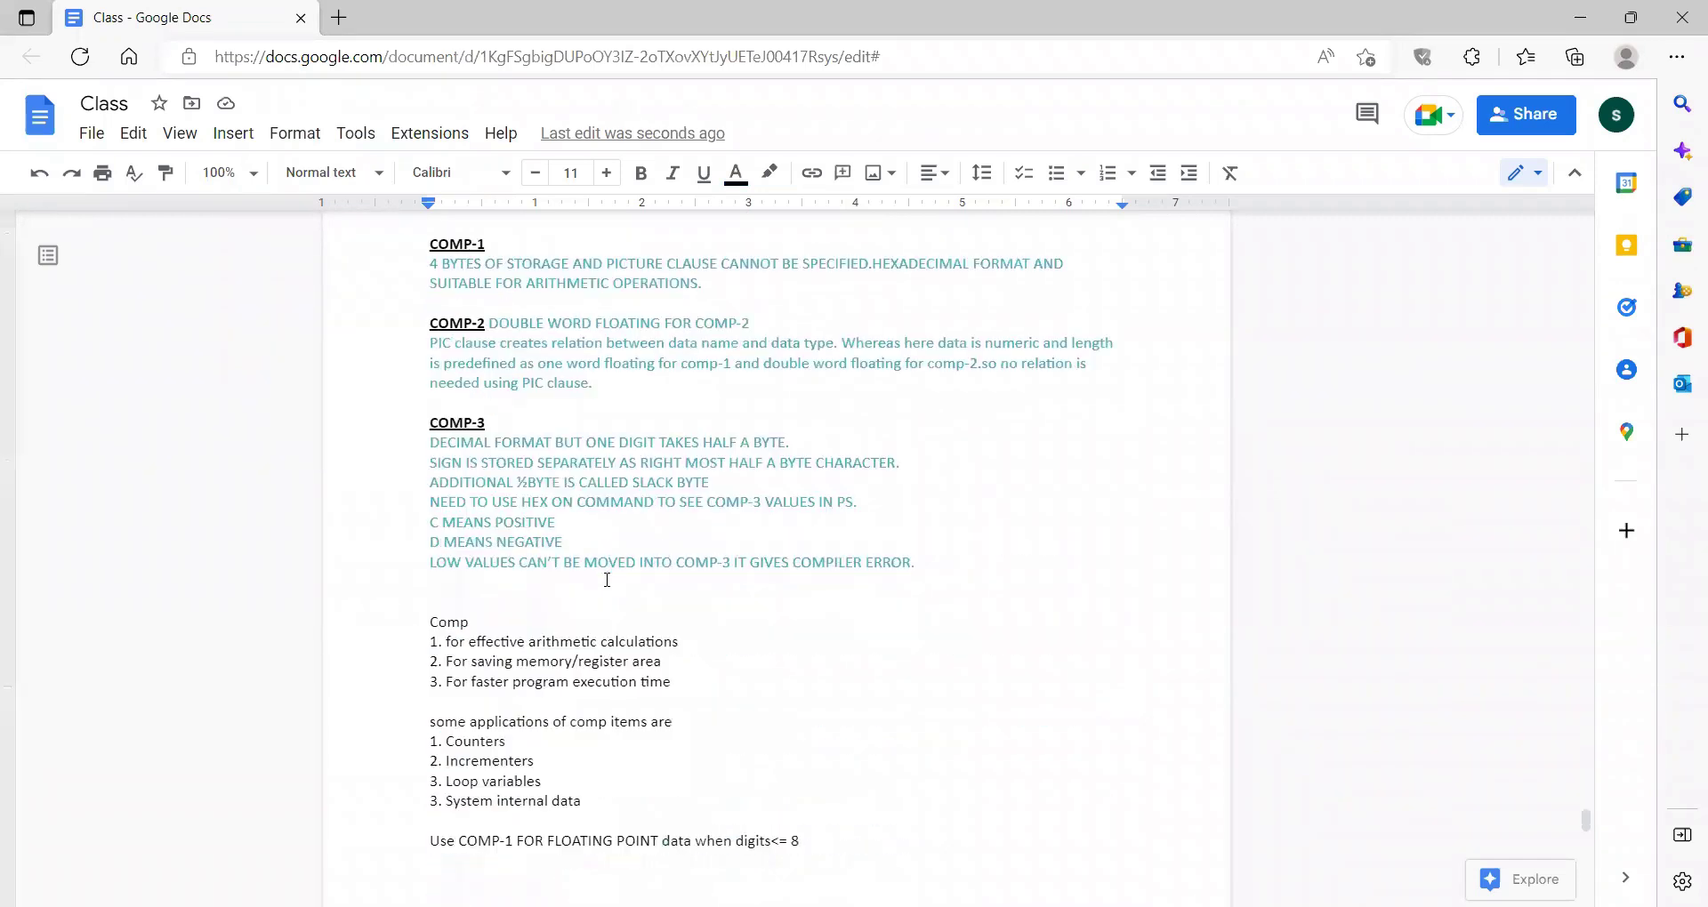
pyautogui.press('Down')
pyautogui.press('Down')
pyautogui.press('Down')
pyautogui.press('Up')
pyautogui.press('Up')
pyautogui.press('Up')
pyautogui.press('Up')
pyautogui.press('Up')
pyautogui.press('Up')
pyautogui.press('Up')
pyautogui.press('Up')
pyautogui.press('Up')
pyautogui.press('Up')
pyautogui.press('Up')
pyautogui.press('Up')
pyautogui.press('Up')
pyautogui.press('Up')
pyautogui.press('Up')
pyautogui.press('Up')
pyautogui.press('Up')
pyautogui.press('Up')
pyautogui.press('Up')
pyautogui.press('Up')
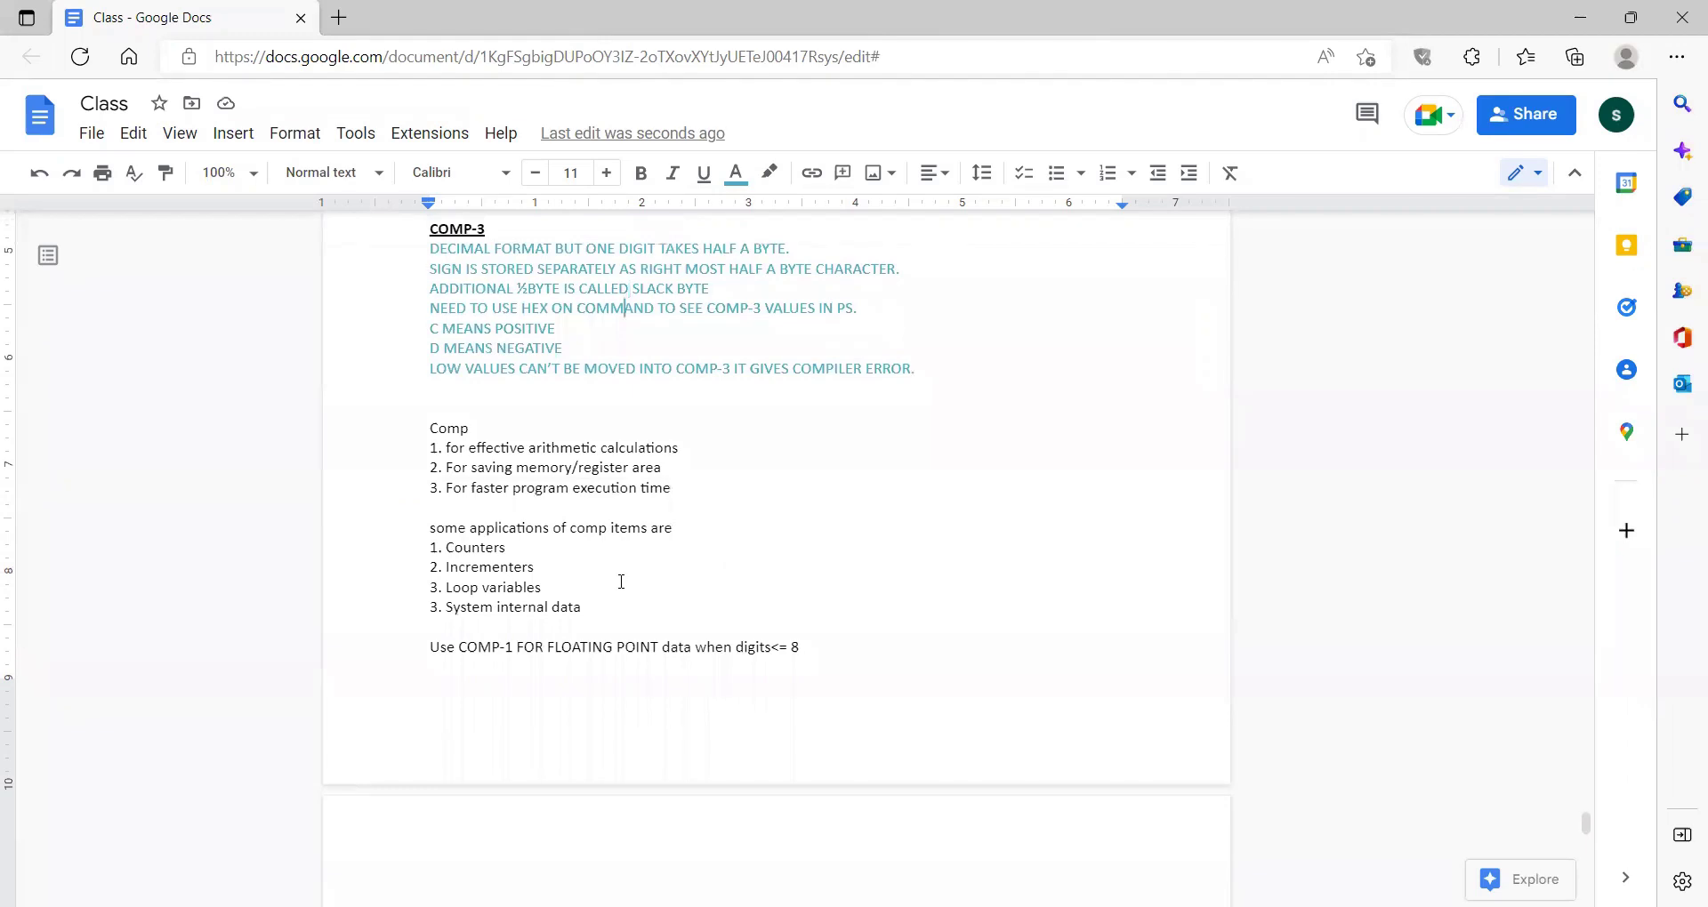
pyautogui.press('Down')
pyautogui.moveTo(463, 467); pyautogui.dragTo(696, 459)
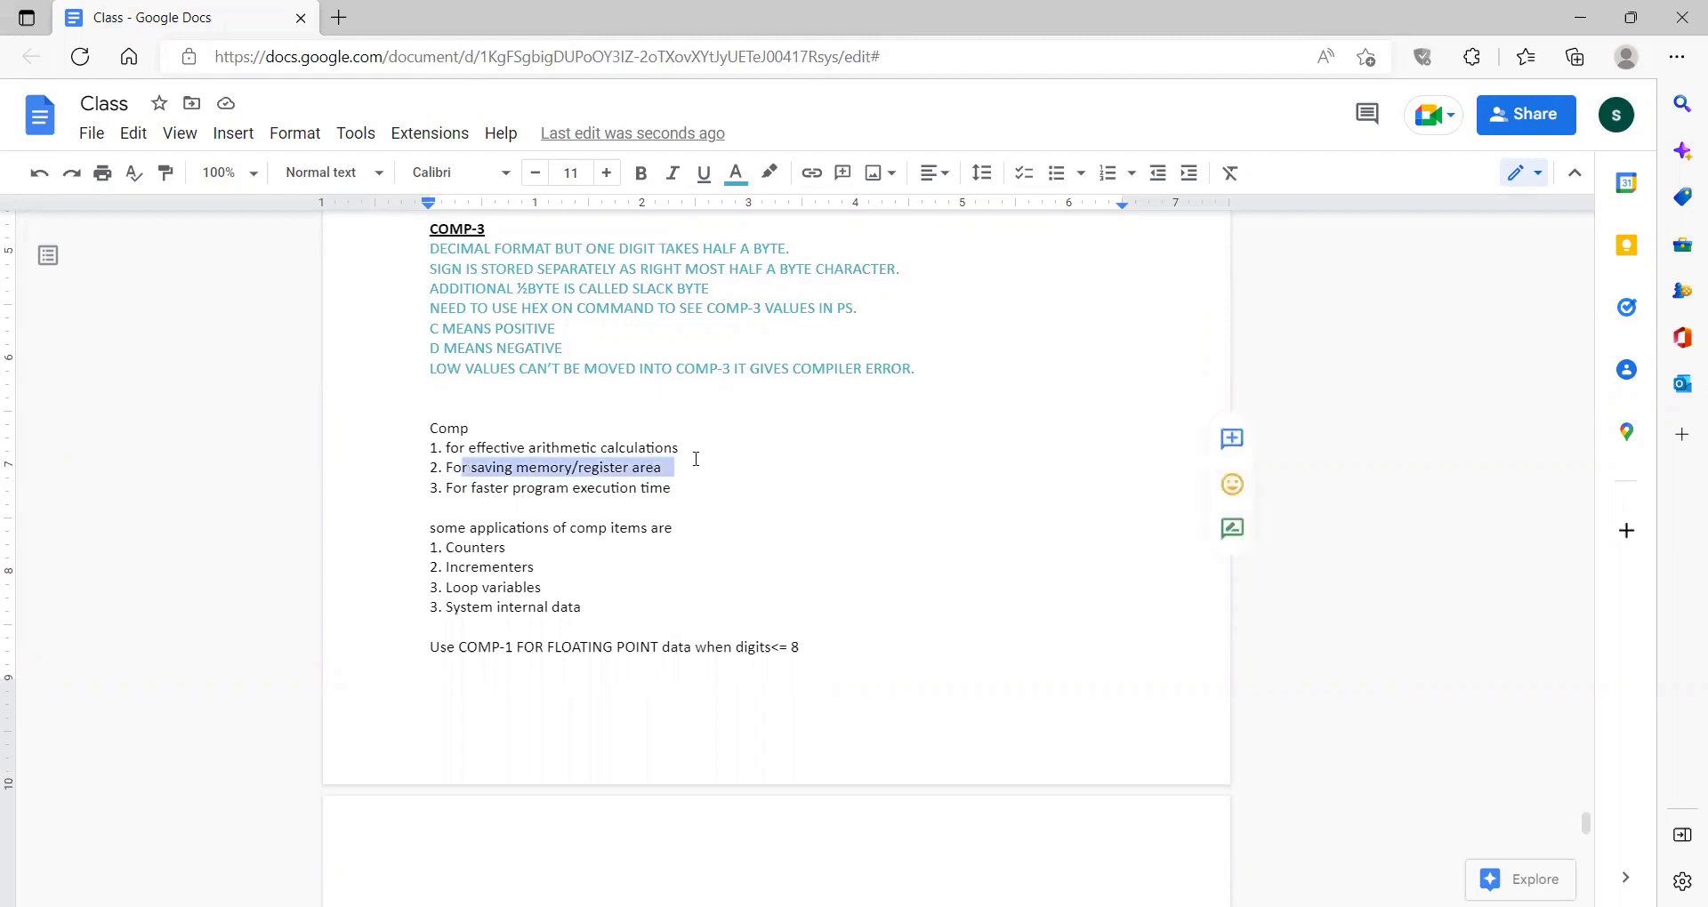
pyautogui.click(450, 448)
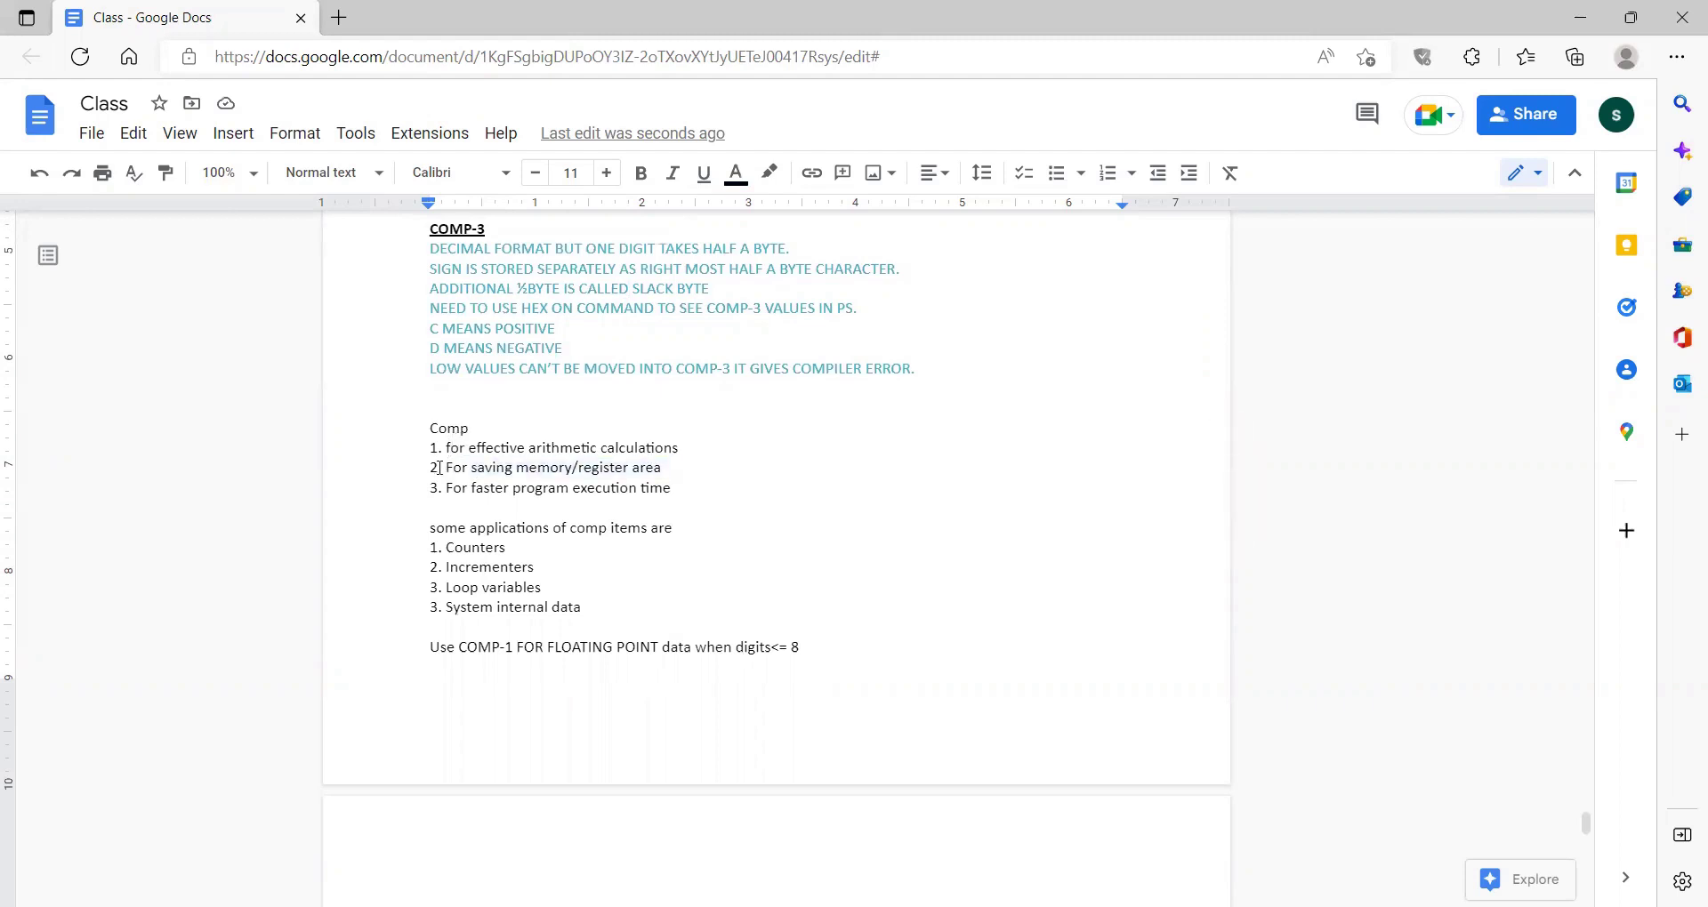
pyautogui.moveTo(437, 466); pyautogui.dragTo(681, 468)
pyautogui.moveTo(443, 488); pyautogui.dragTo(688, 486)
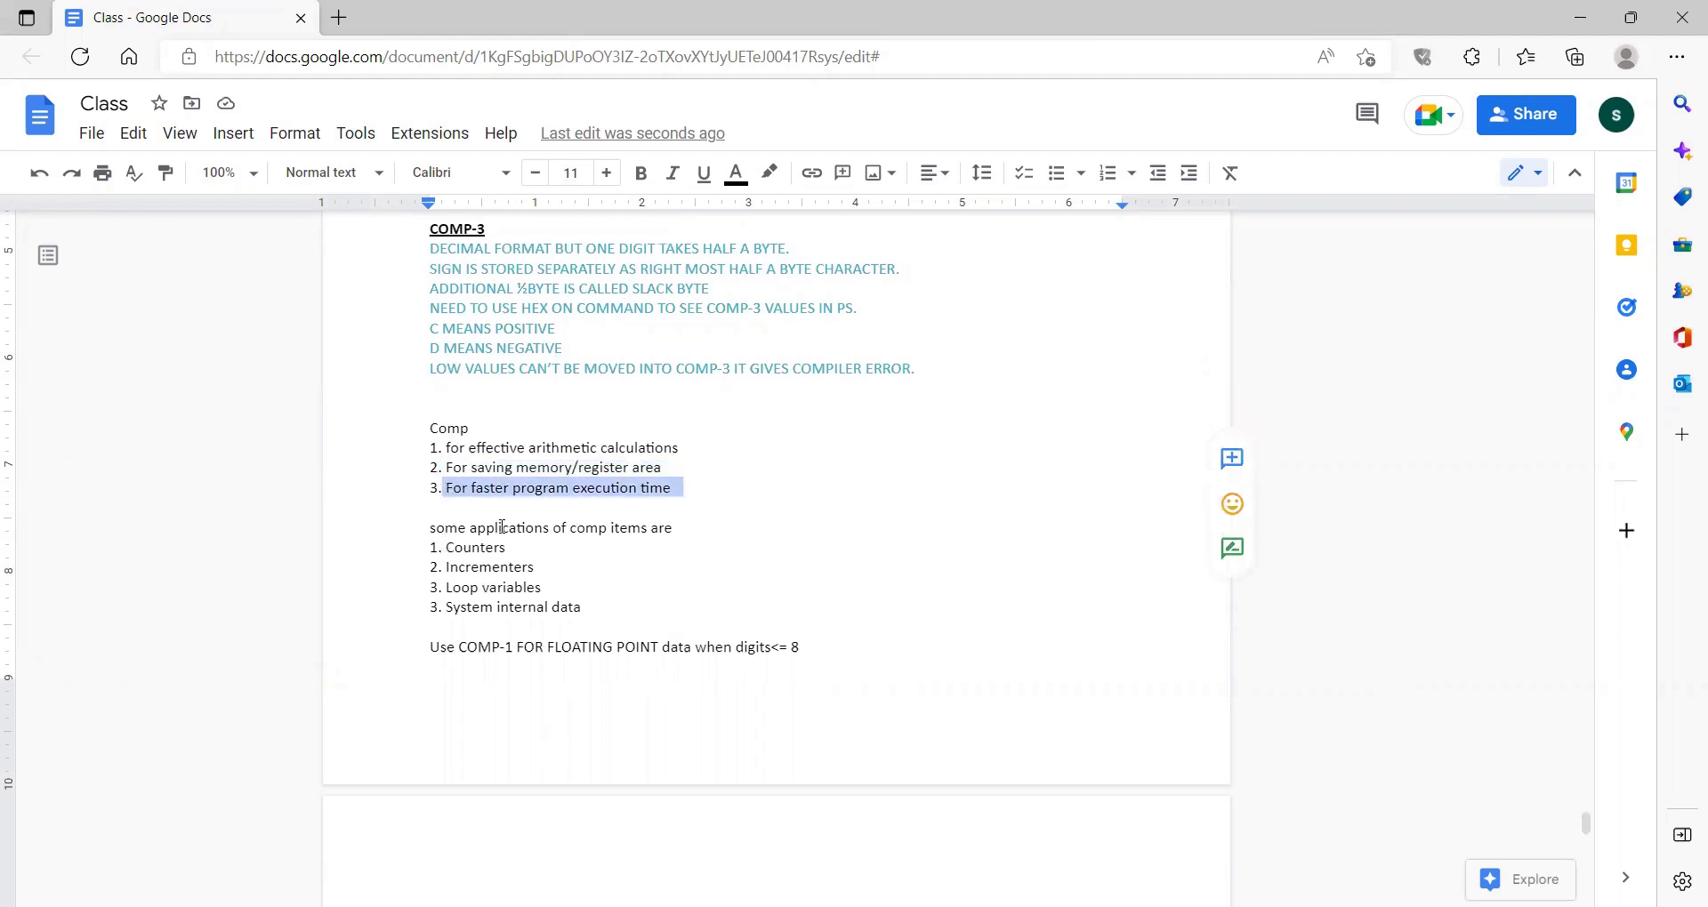
pyautogui.click(454, 549)
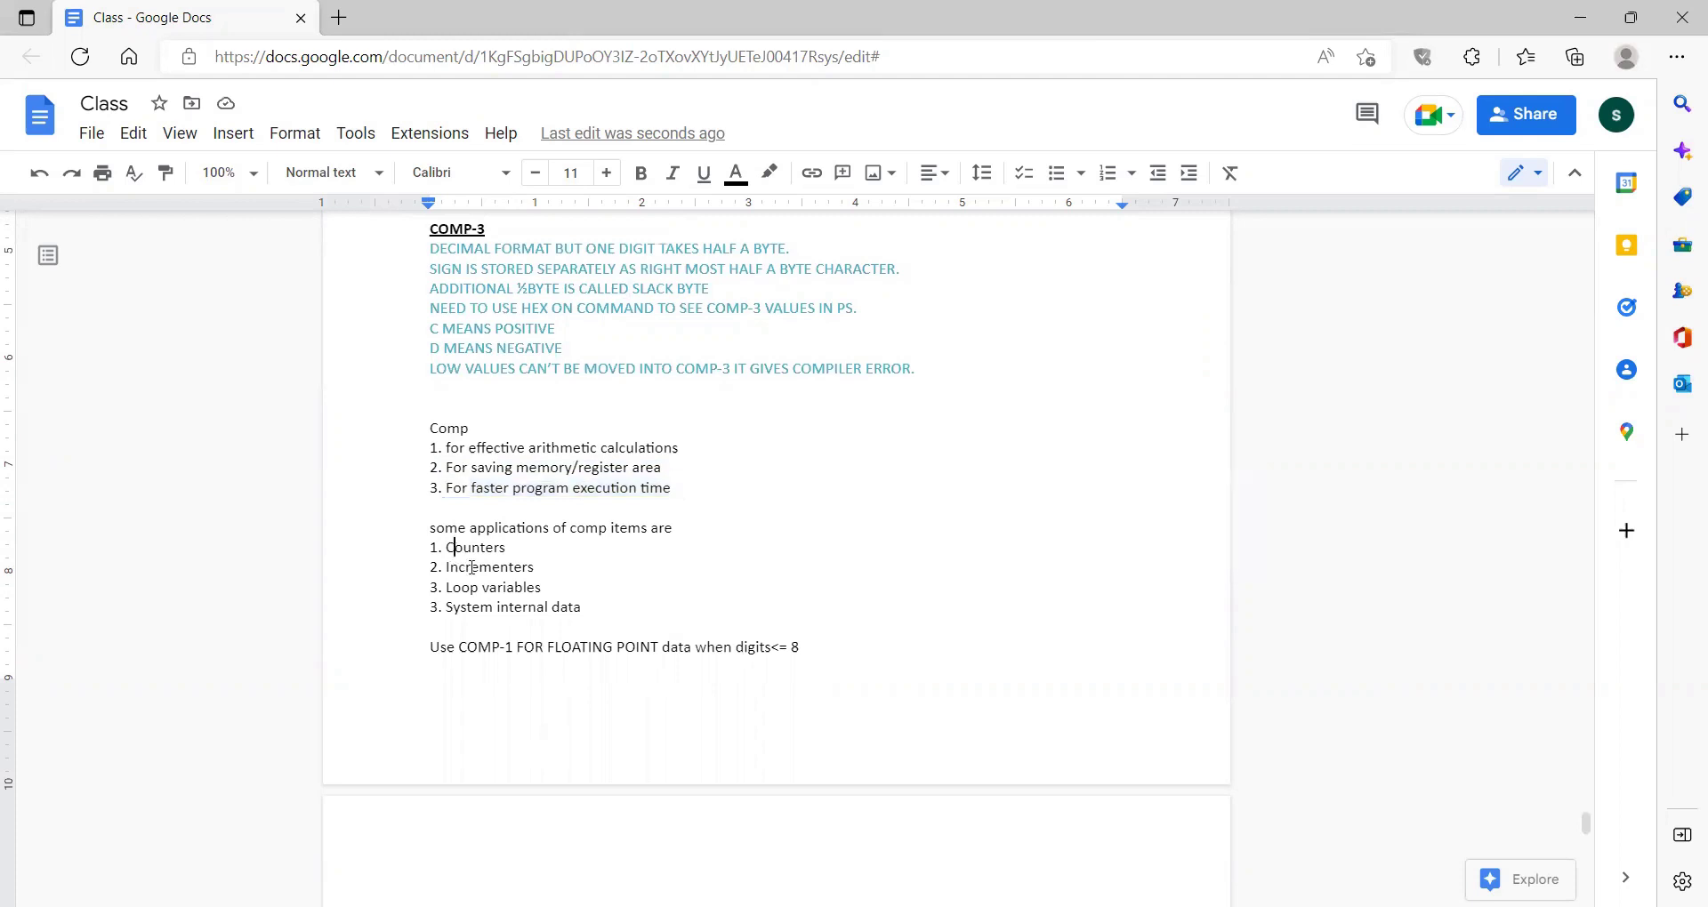
pyautogui.click(490, 588)
pyautogui.moveTo(583, 609); pyautogui.dragTo(436, 589)
pyautogui.click(505, 548)
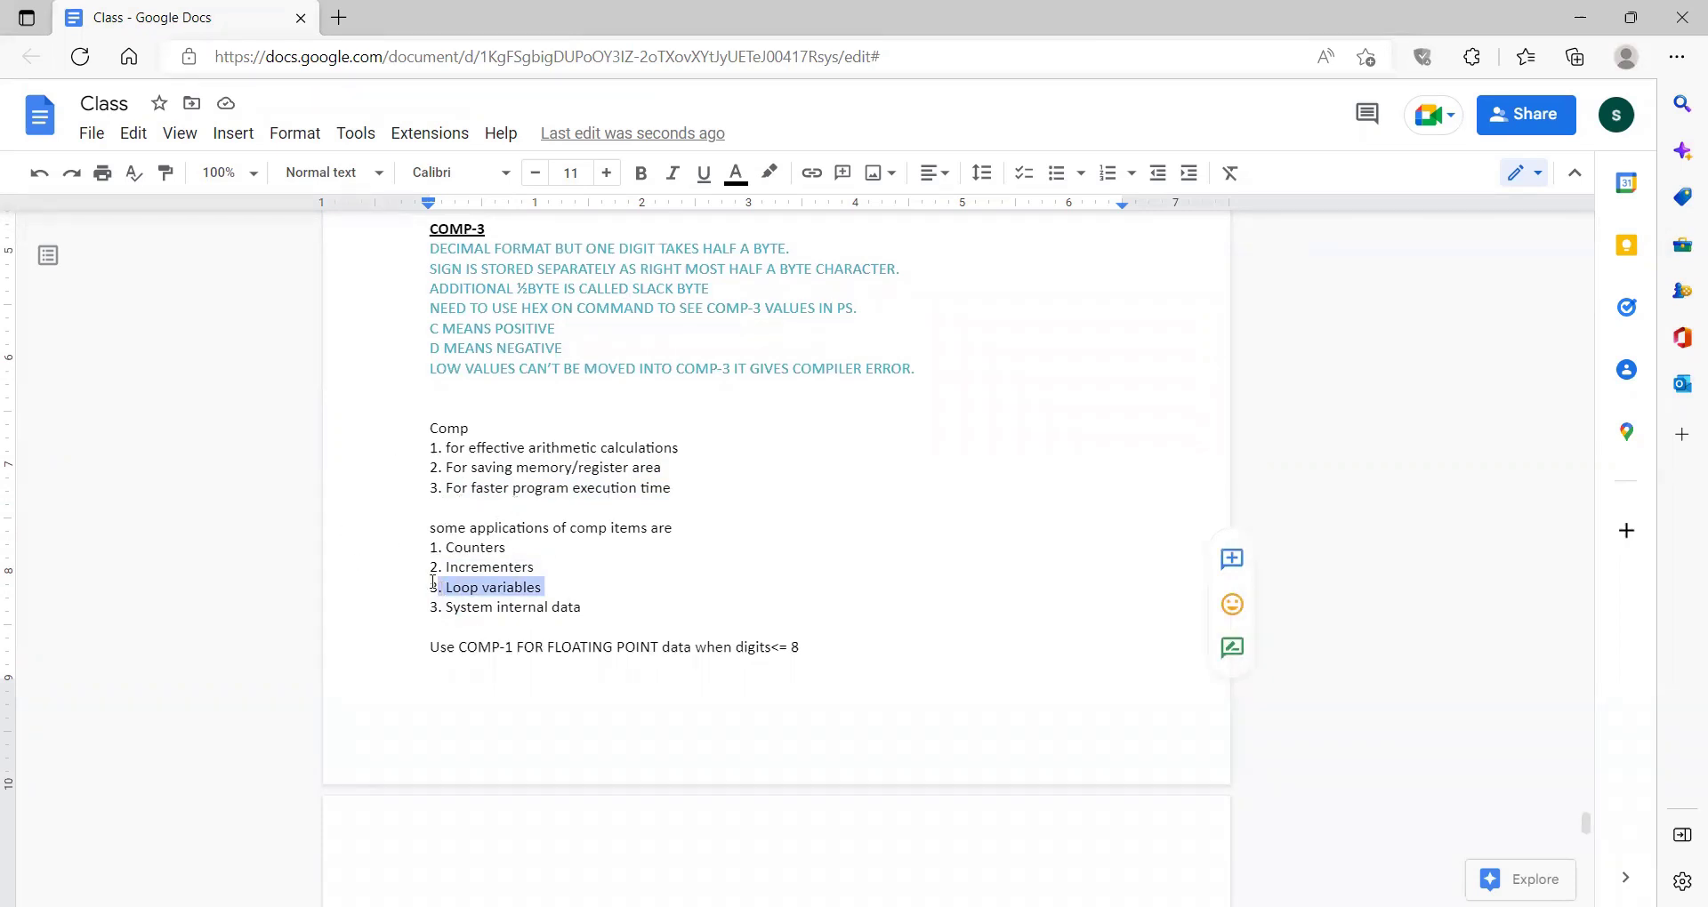
# - Select the Comp block through 'System internal data' and cut it from the notes
pyautogui.hotkey('shift', 'Up')
pyautogui.hotkey('shift', 'Up')
pyautogui.hotkey('shift', 'Up')
pyautogui.hotkey('shift', 'Up')
pyautogui.hotkey('shift', 'Up')
pyautogui.hotkey('shift', 'Up')
pyautogui.hotkey('shift', 'Up')
pyautogui.hotkey('shift', 'Up')
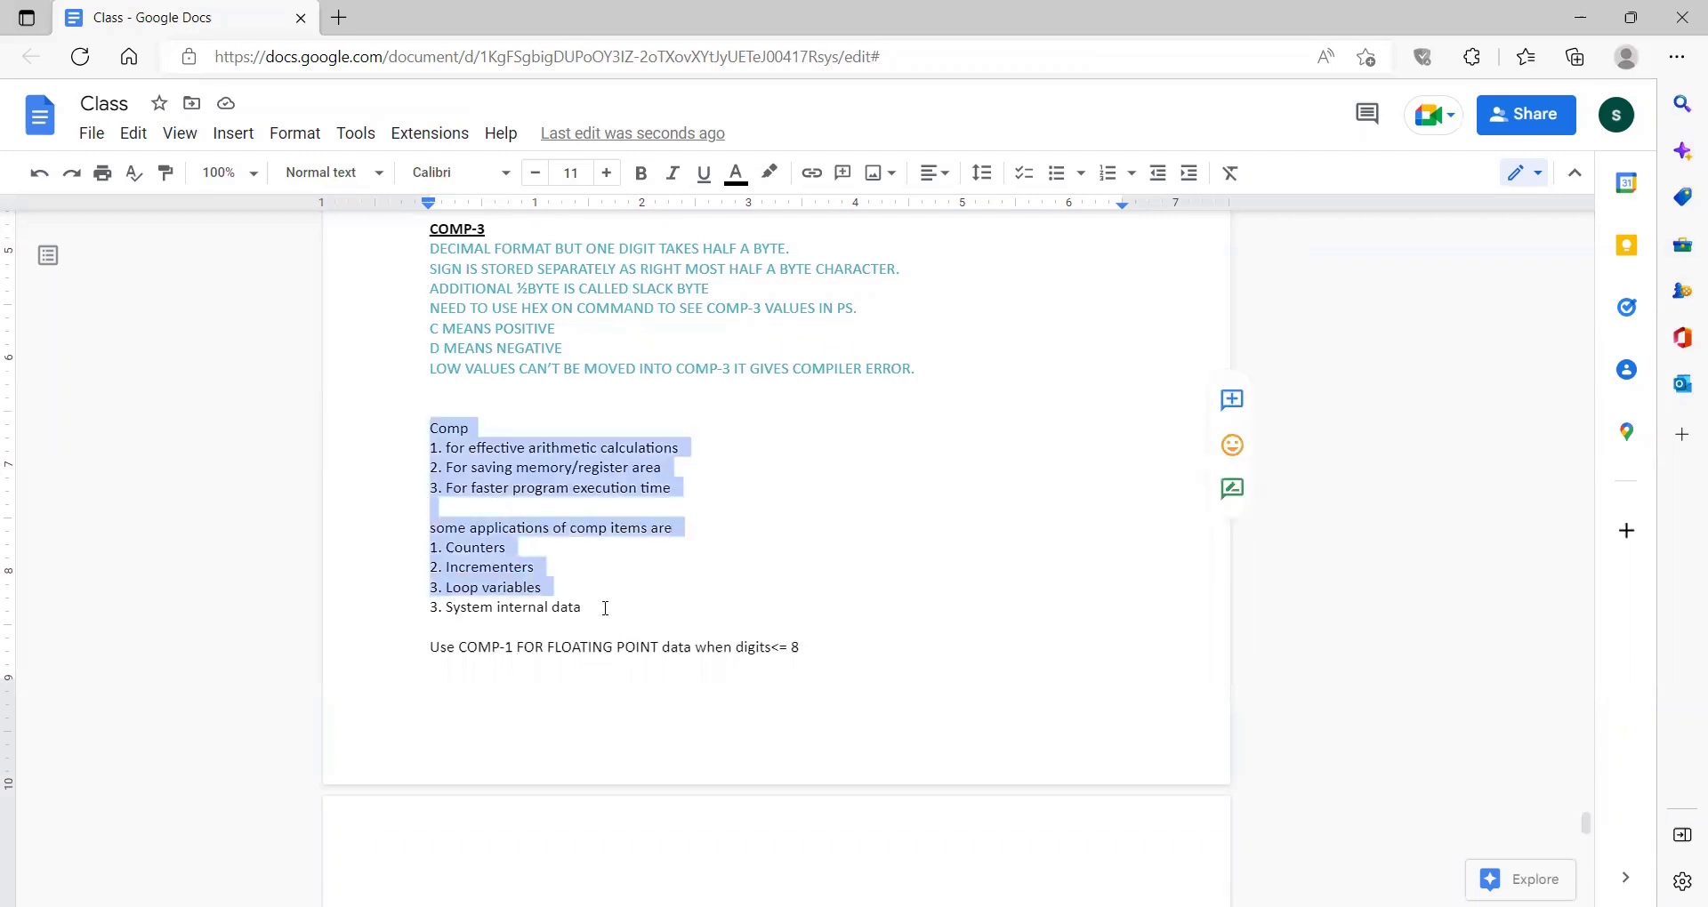
pyautogui.keyDown('shift'); pyautogui.click(605, 610); pyautogui.keyUp('shift')
pyautogui.hotkey('ctrl', 'c')
pyautogui.press('BackSpace')
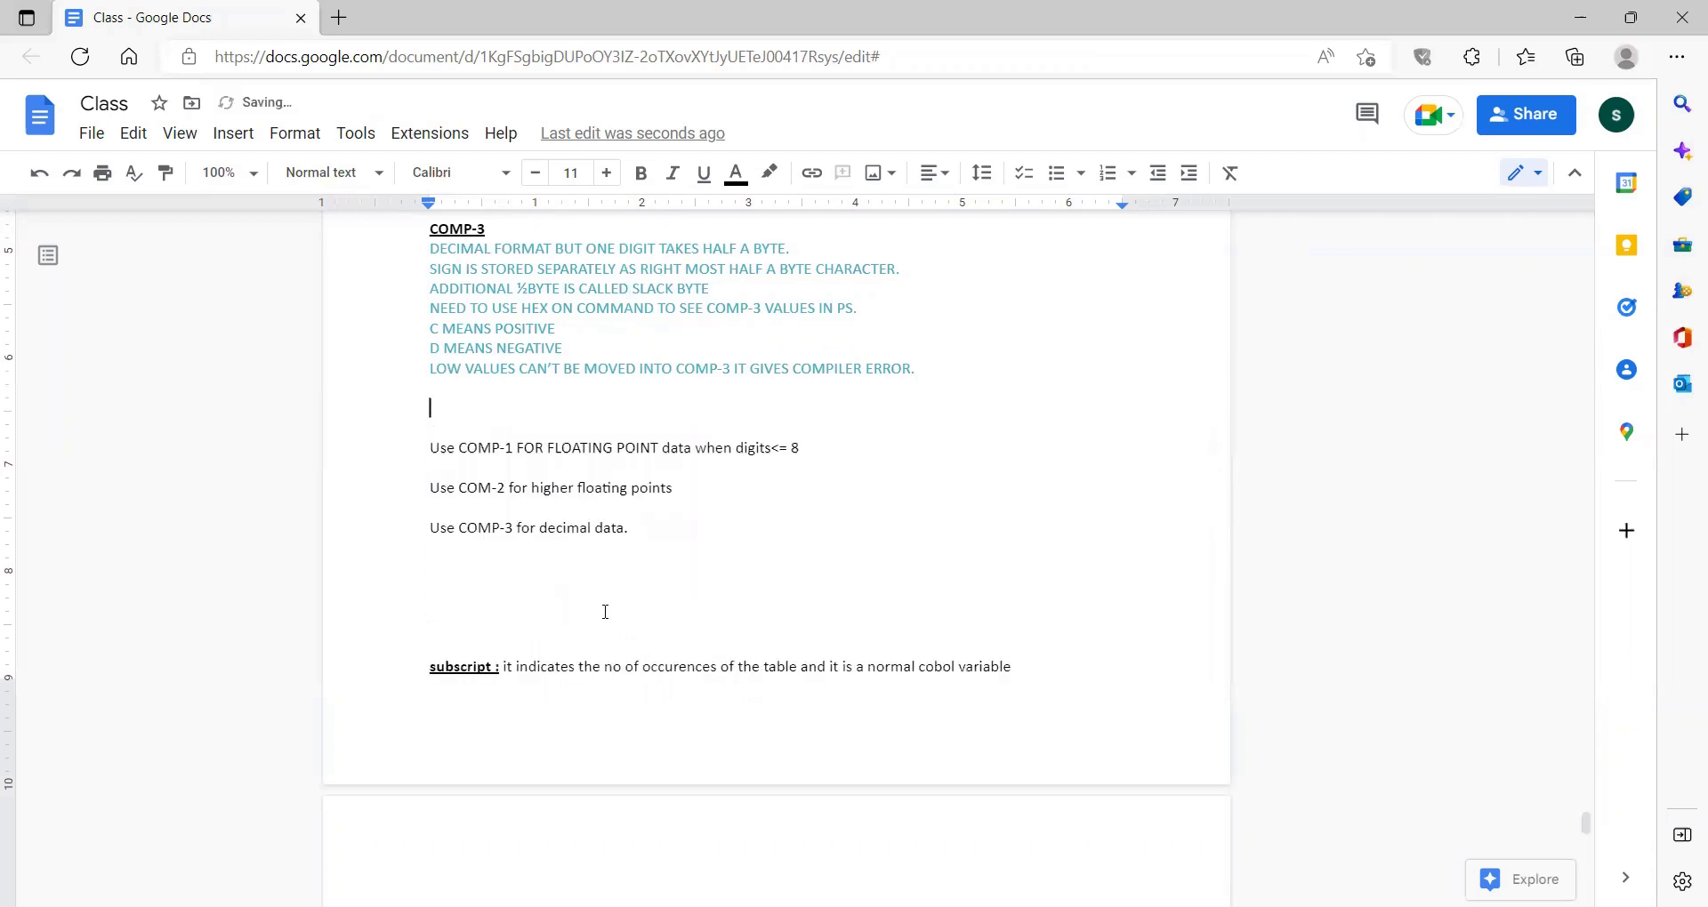
# - Paste the Comp block under 'Where do we use comp cobol :-' with a blank line after the heading
pyautogui.scroll(5, 605, 612)
pyautogui.scroll(1, 604, 612)
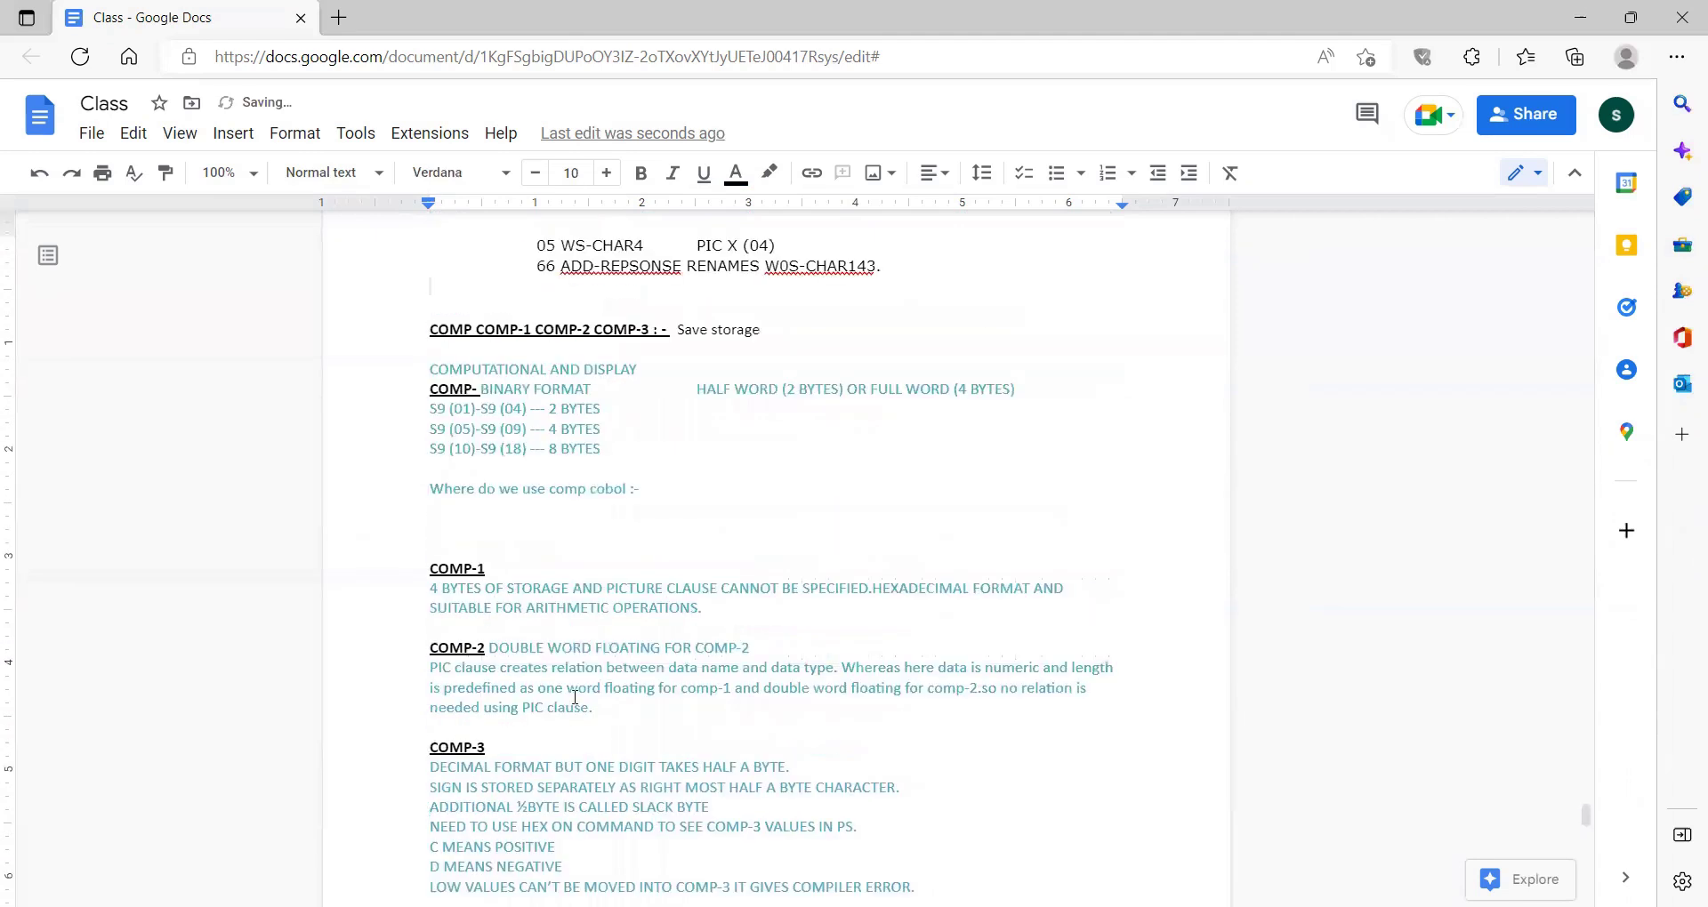
pyautogui.click(447, 516)
pyautogui.hotkey('ctrl', 'v')
pyautogui.click(662, 489)
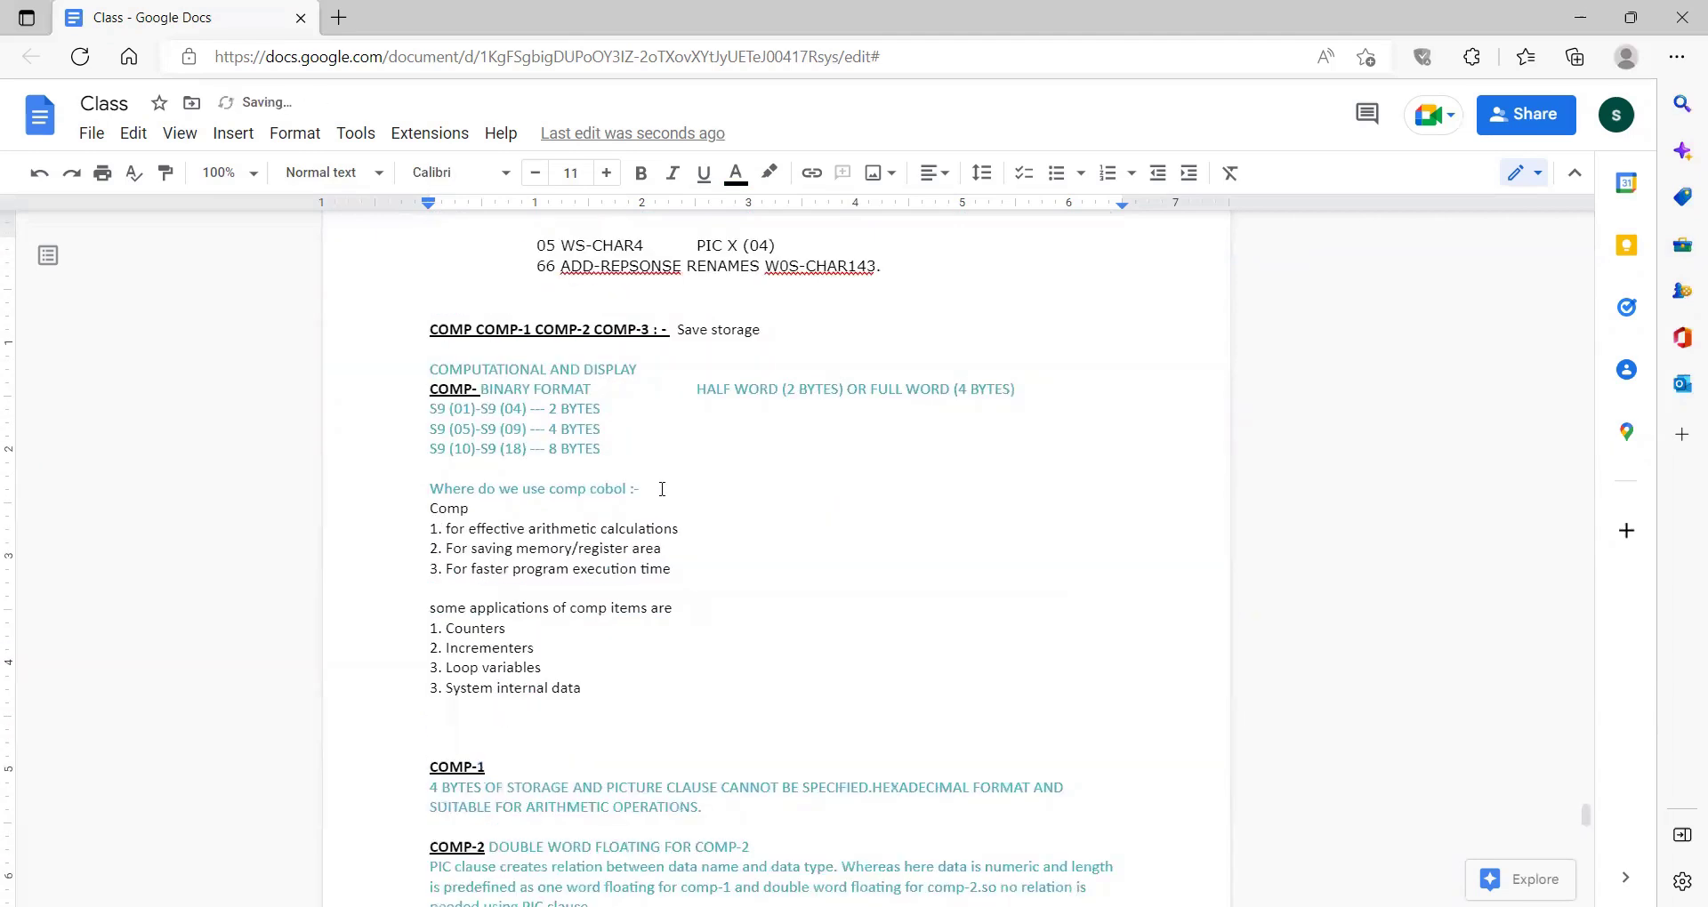
pyautogui.press('Return')
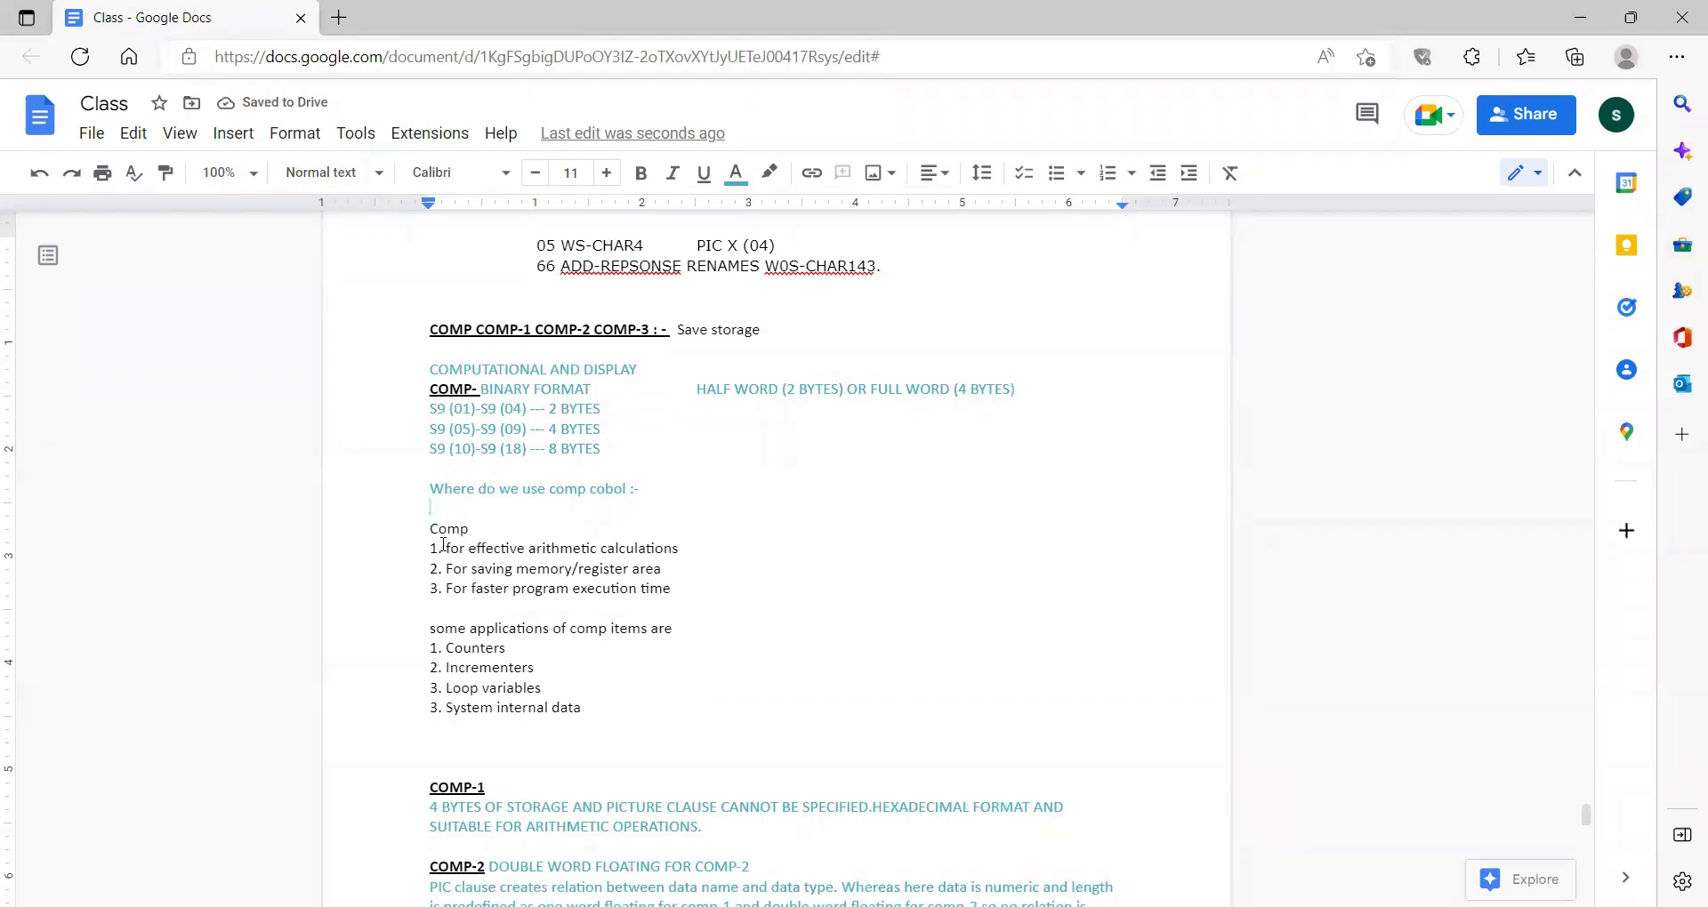
pyautogui.moveTo(443, 544); pyautogui.dragTo(708, 546)
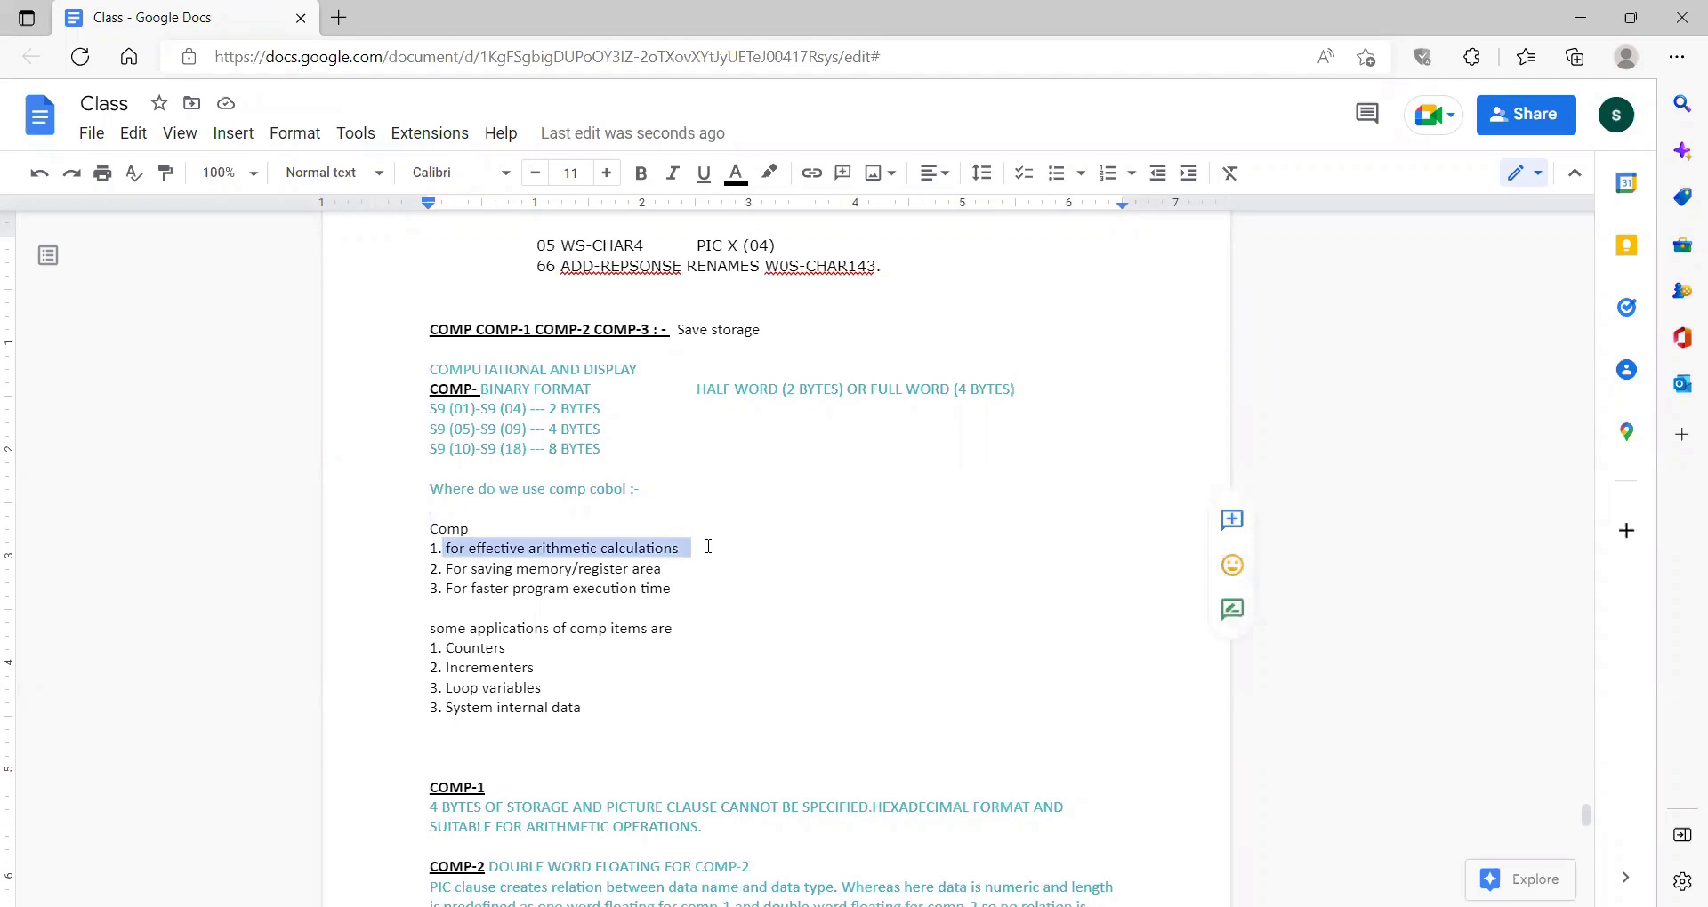
pyautogui.click(708, 546)
pyautogui.click(446, 569)
pyautogui.moveTo(497, 571); pyautogui.dragTo(697, 571)
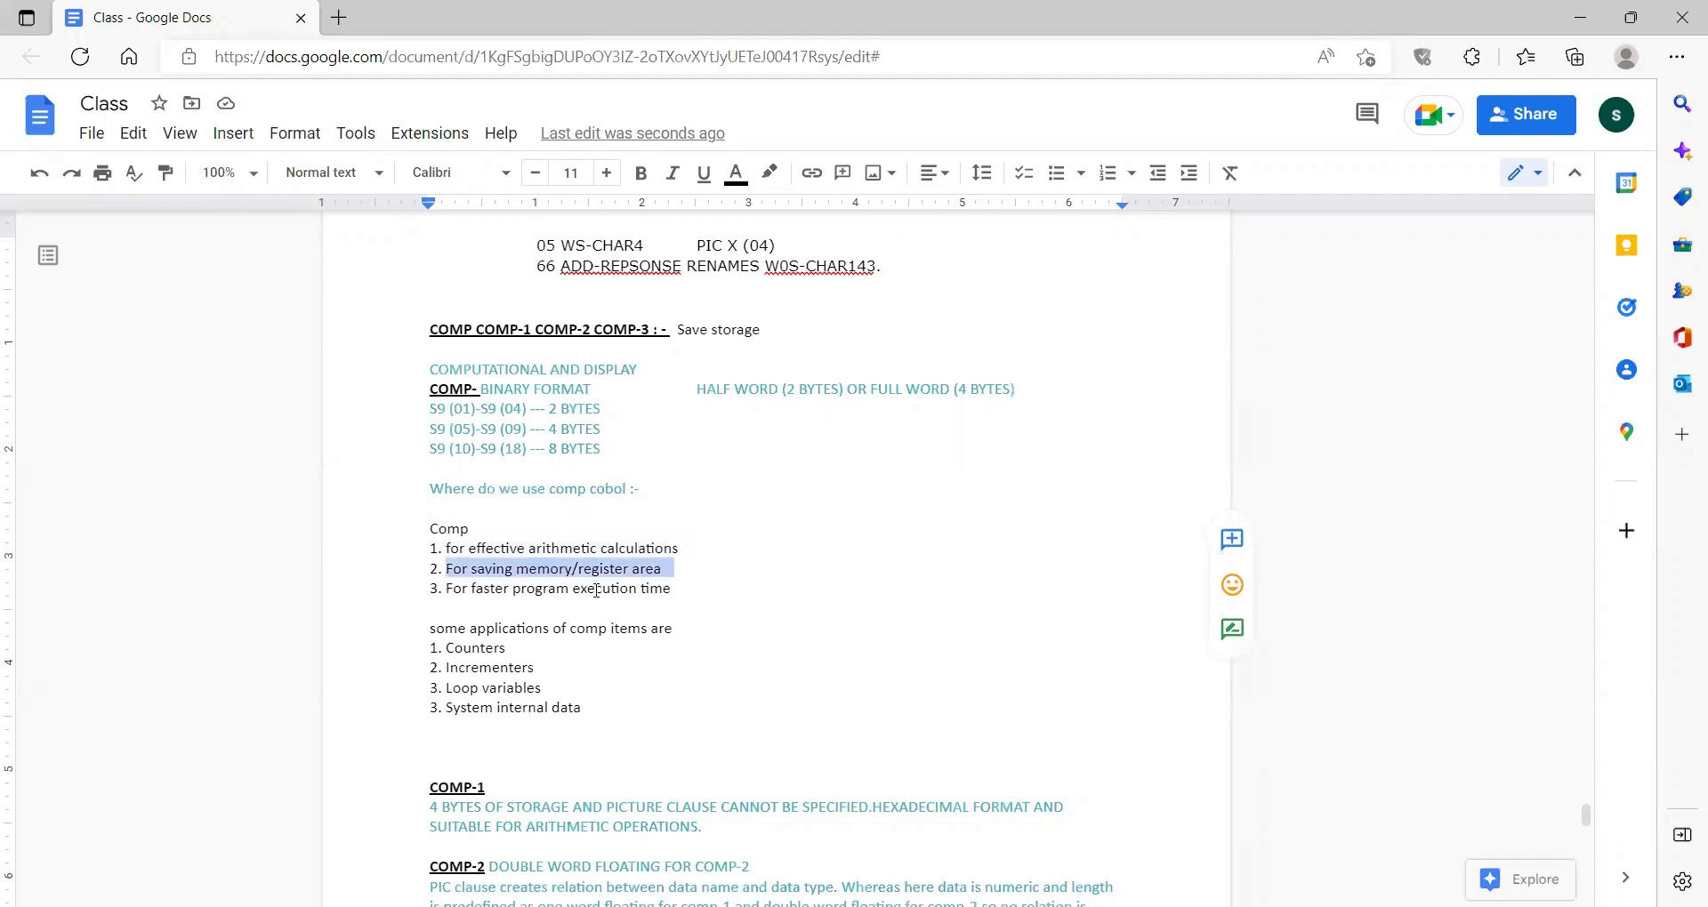
pyautogui.moveTo(445, 590); pyautogui.dragTo(680, 589)
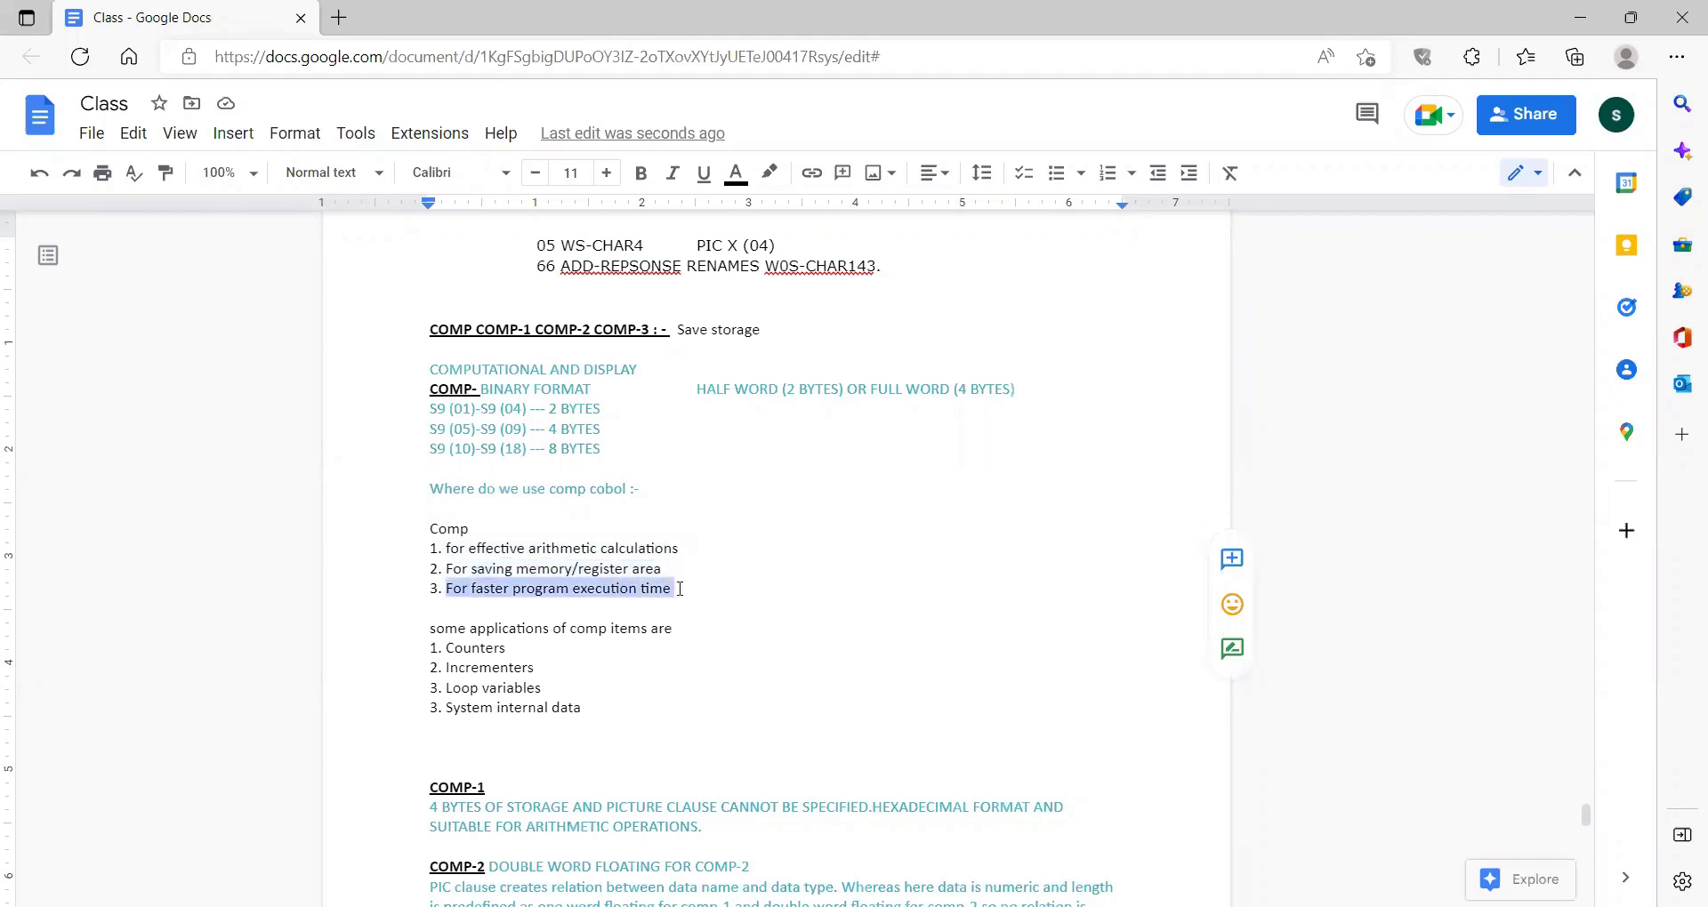
pyautogui.click(463, 648)
pyautogui.click(501, 667)
pyautogui.moveTo(611, 714); pyautogui.dragTo(389, 534)
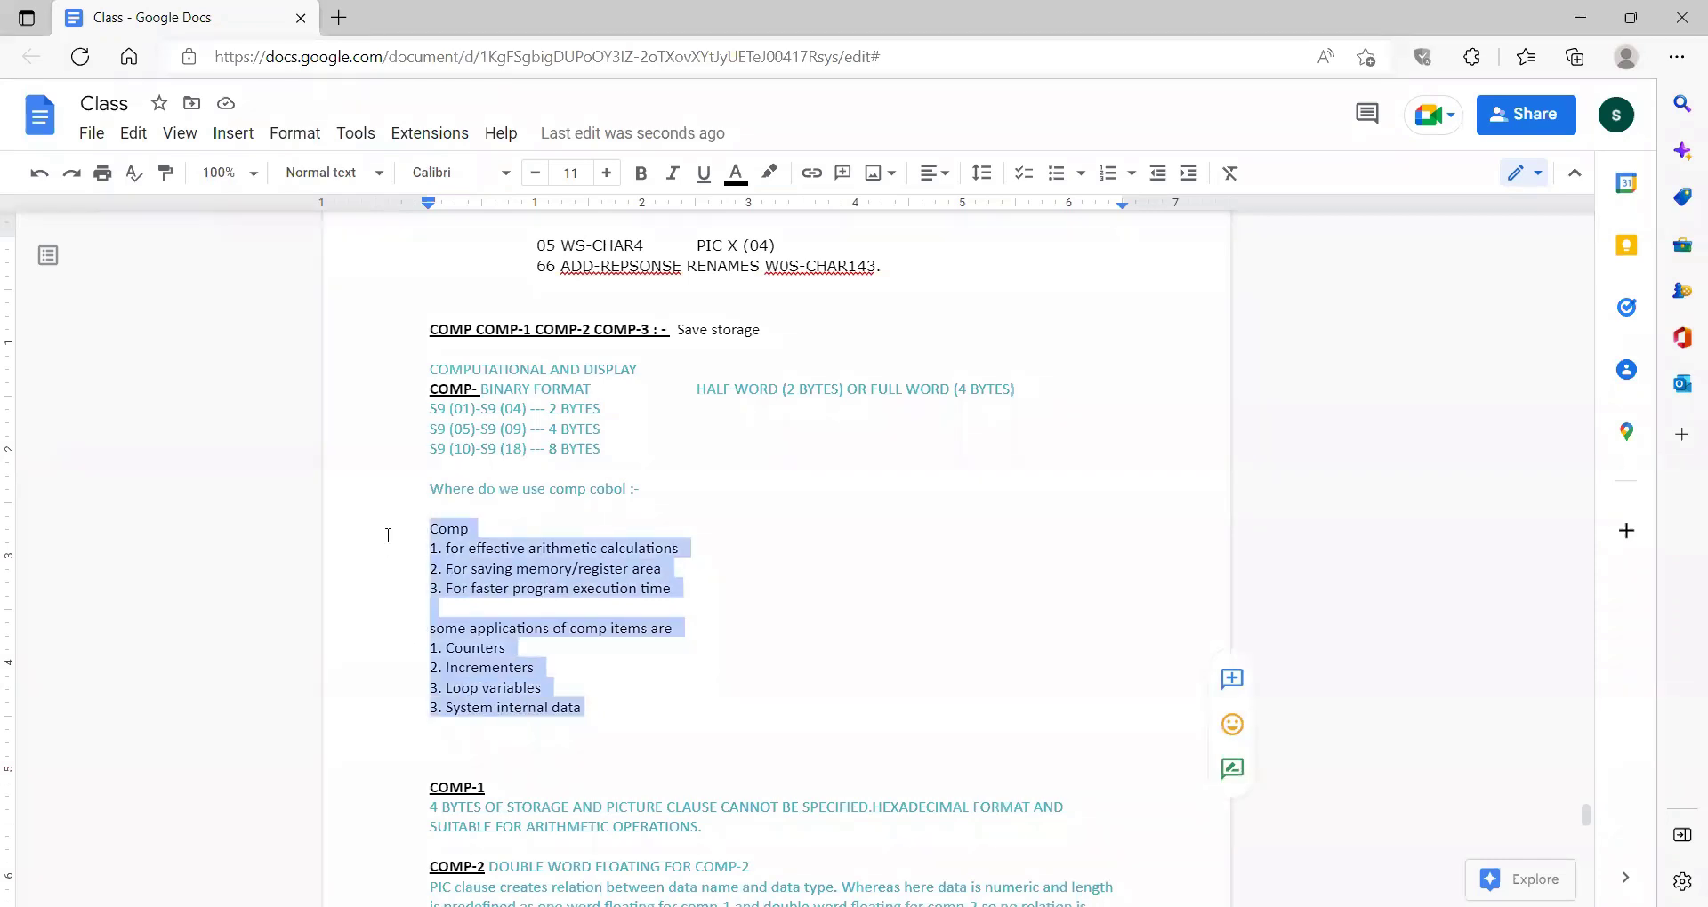
pyautogui.click(845, 495)
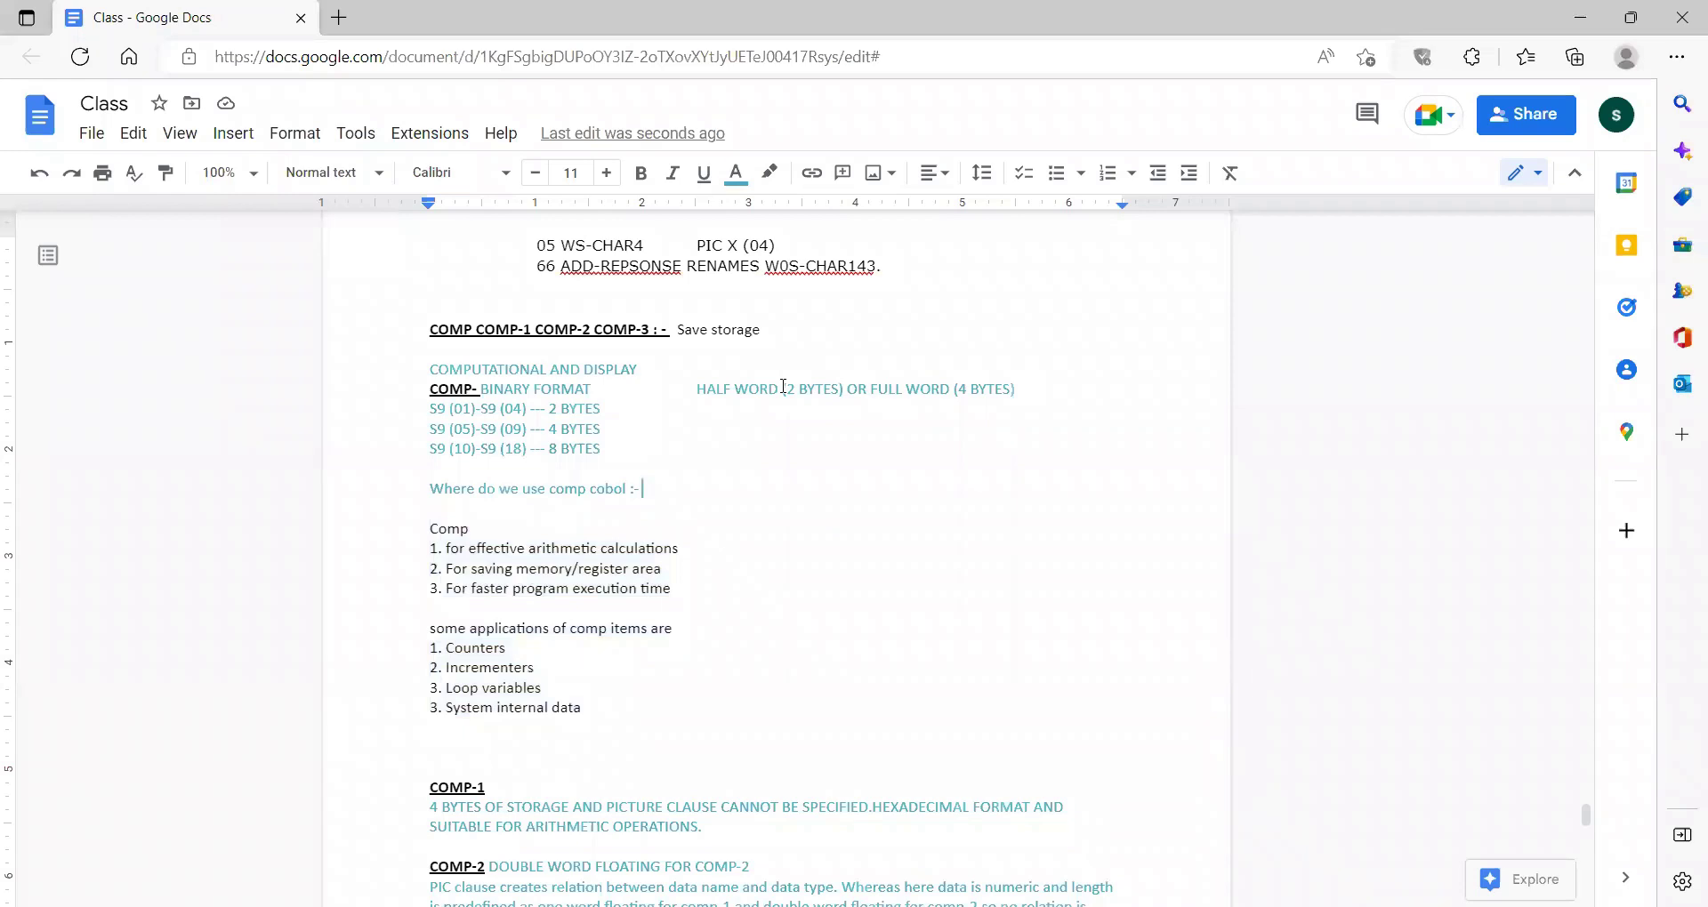
pyautogui.click(615, 743)
pyautogui.press('Down')
pyautogui.press('Down')
pyautogui.press('Down')
pyautogui.press('Down')
pyautogui.press('Down')
pyautogui.press('Down')
pyautogui.press('Down')
pyautogui.press('Down')
pyautogui.press('Down')
pyautogui.press('Down')
pyautogui.press('Down')
pyautogui.press('Down')
pyautogui.press('Down')
pyautogui.press('Down')
pyautogui.press('Down')
pyautogui.press('Down')
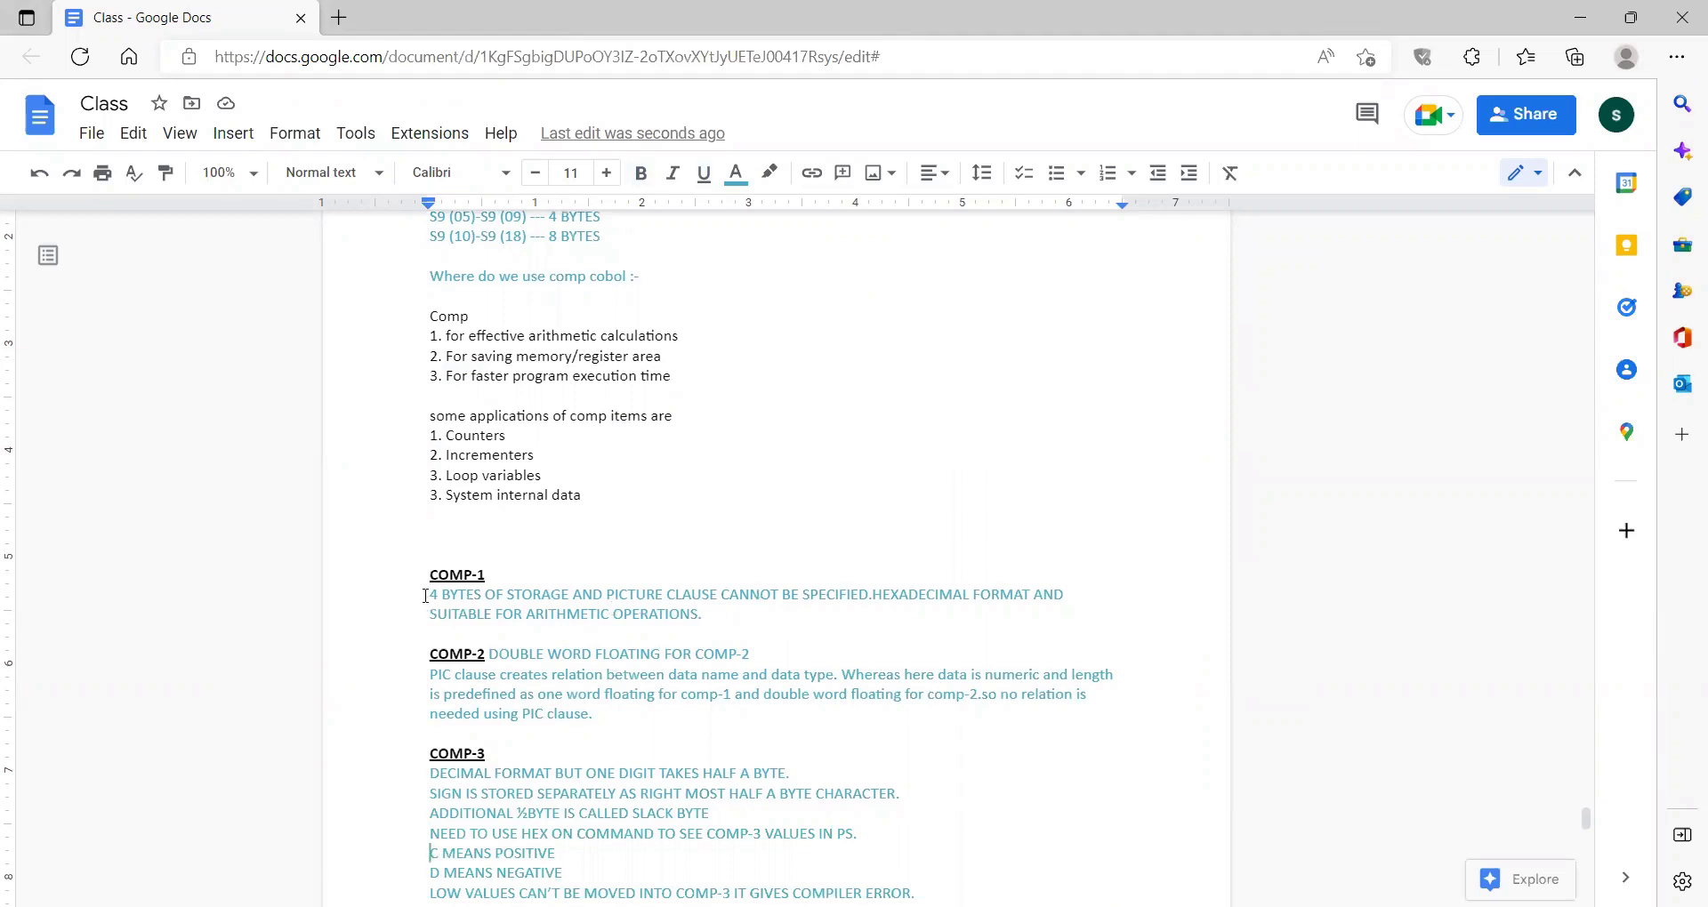
pyautogui.moveTo(429, 595); pyautogui.dragTo(488, 594)
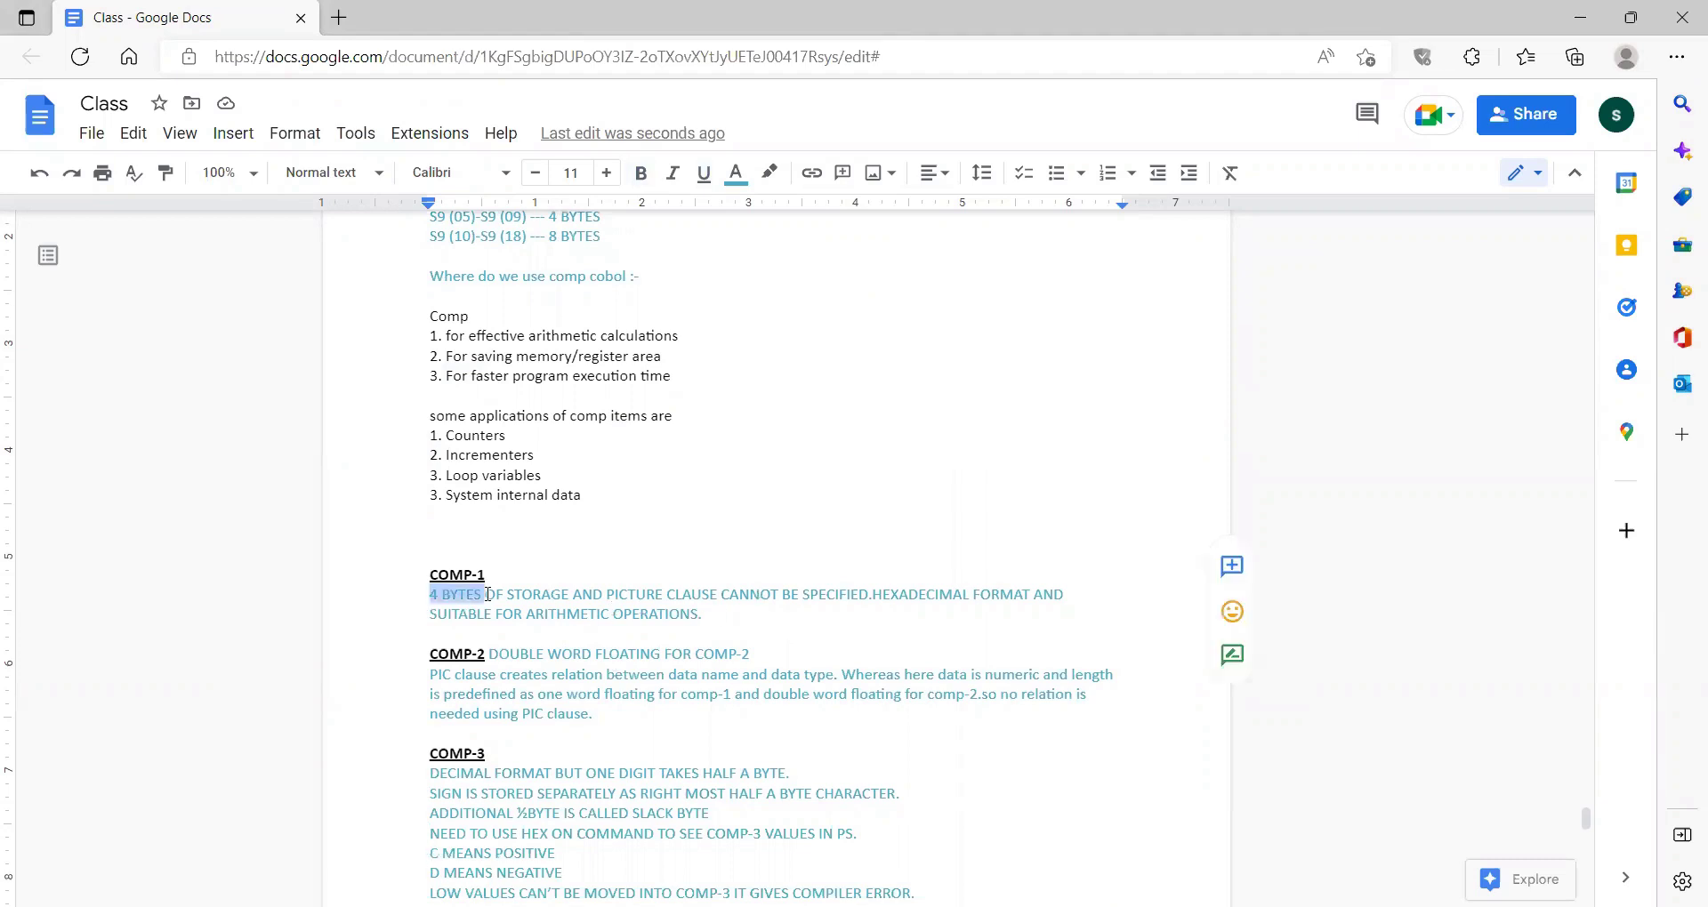
pyautogui.moveTo(454, 655); pyautogui.dragTo(718, 735)
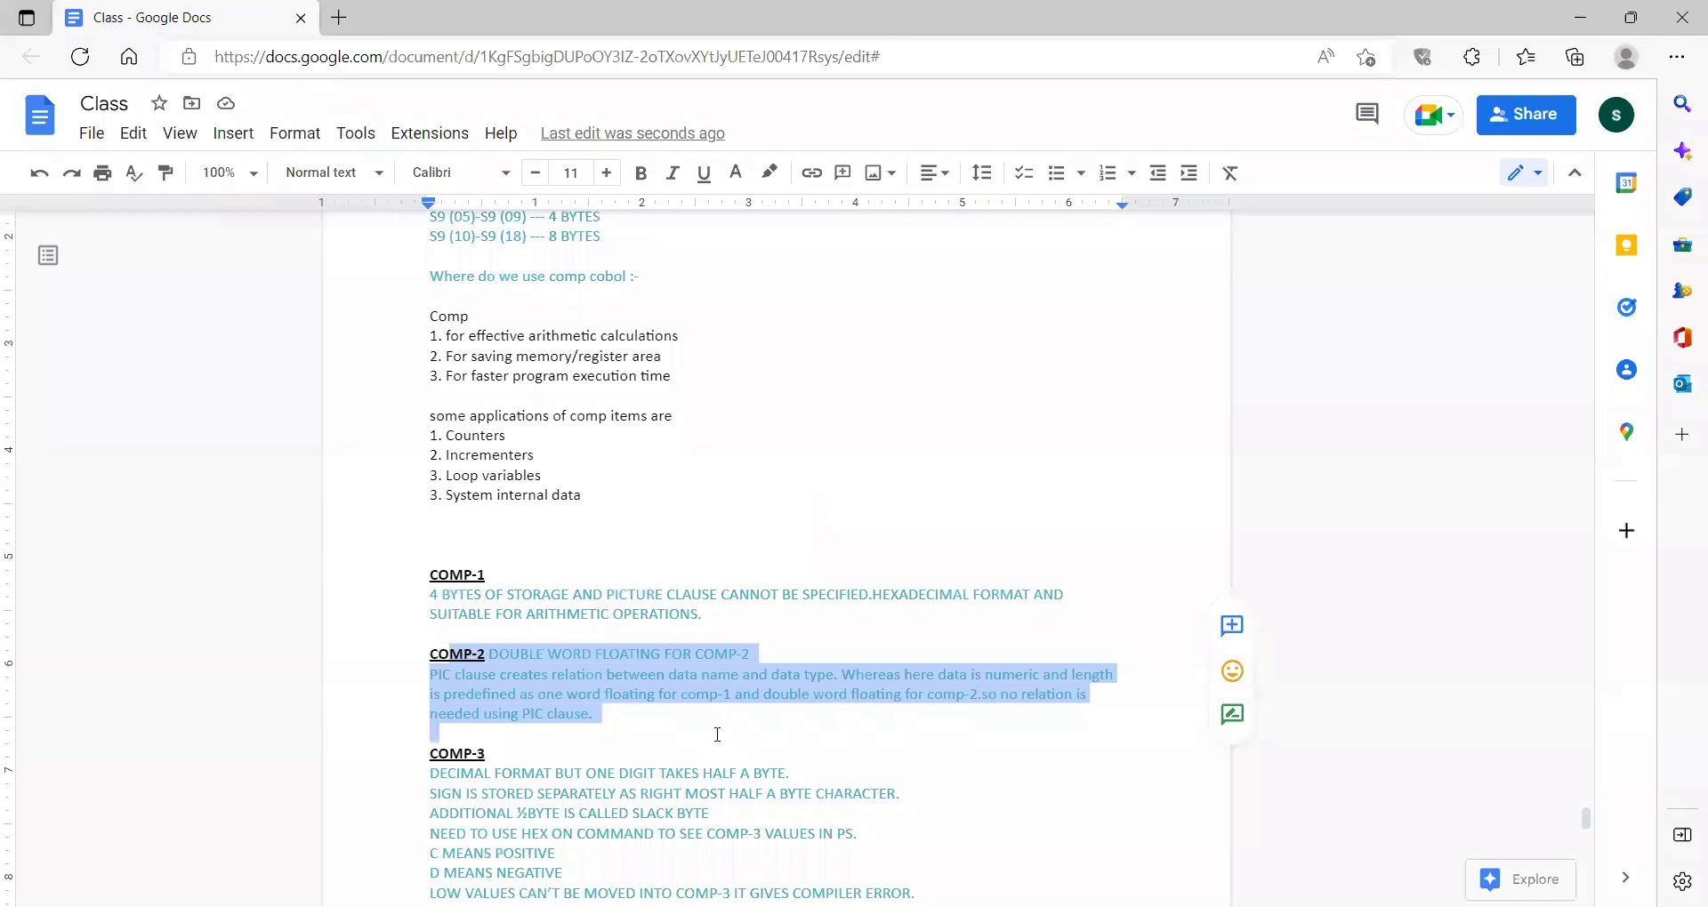
pyautogui.moveTo(418, 588); pyautogui.dragTo(485, 595)
pyautogui.moveTo(556, 682); pyautogui.dragTo(512, 654)
pyautogui.click(509, 654)
pyautogui.keyDown('shift'); pyautogui.click(704, 647); pyautogui.keyUp('shift')
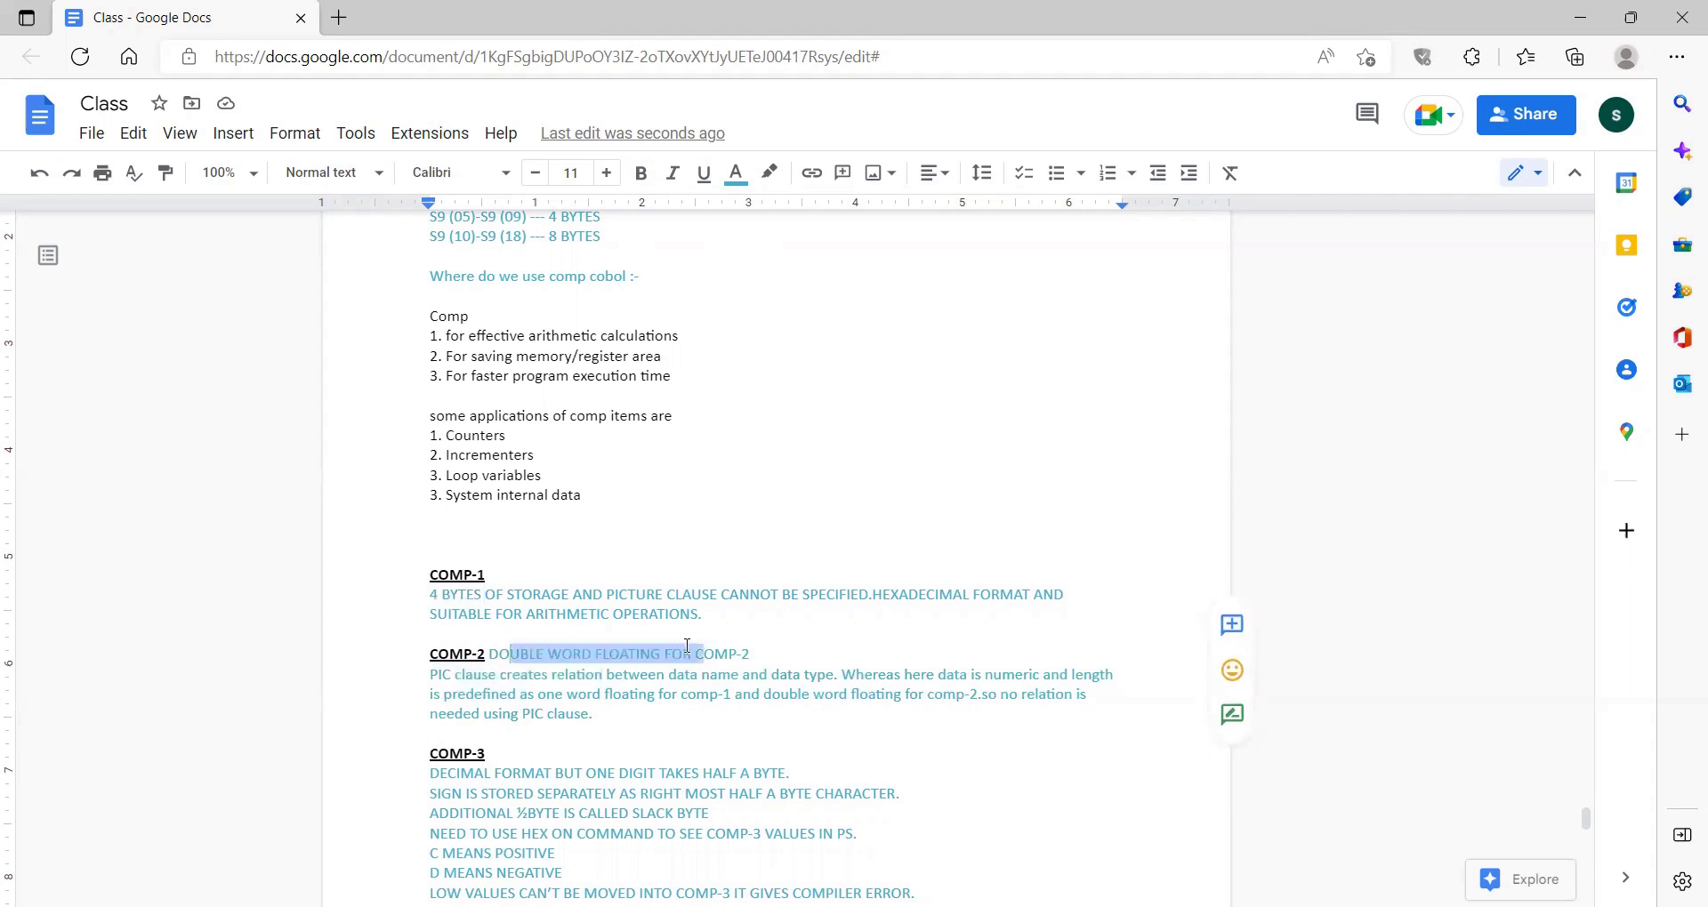
pyautogui.moveTo(498, 579); pyautogui.dragTo(786, 599)
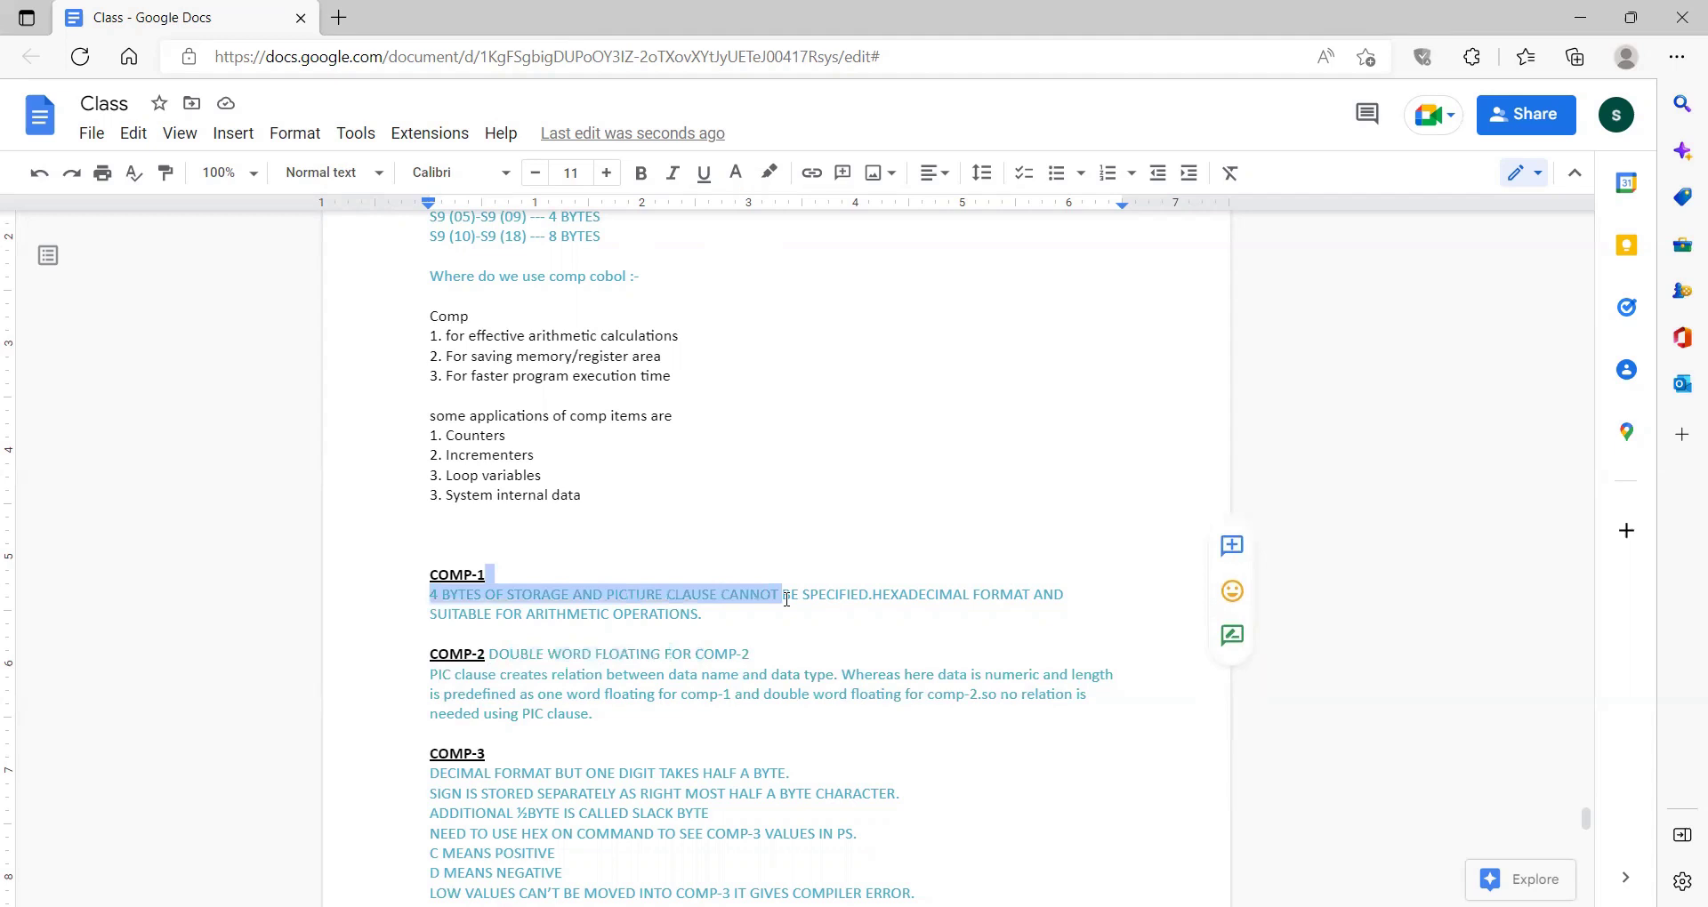
pyautogui.click(706, 616)
pyautogui.press('Down')
pyautogui.press('Down')
pyautogui.press('Down')
pyautogui.press('Down')
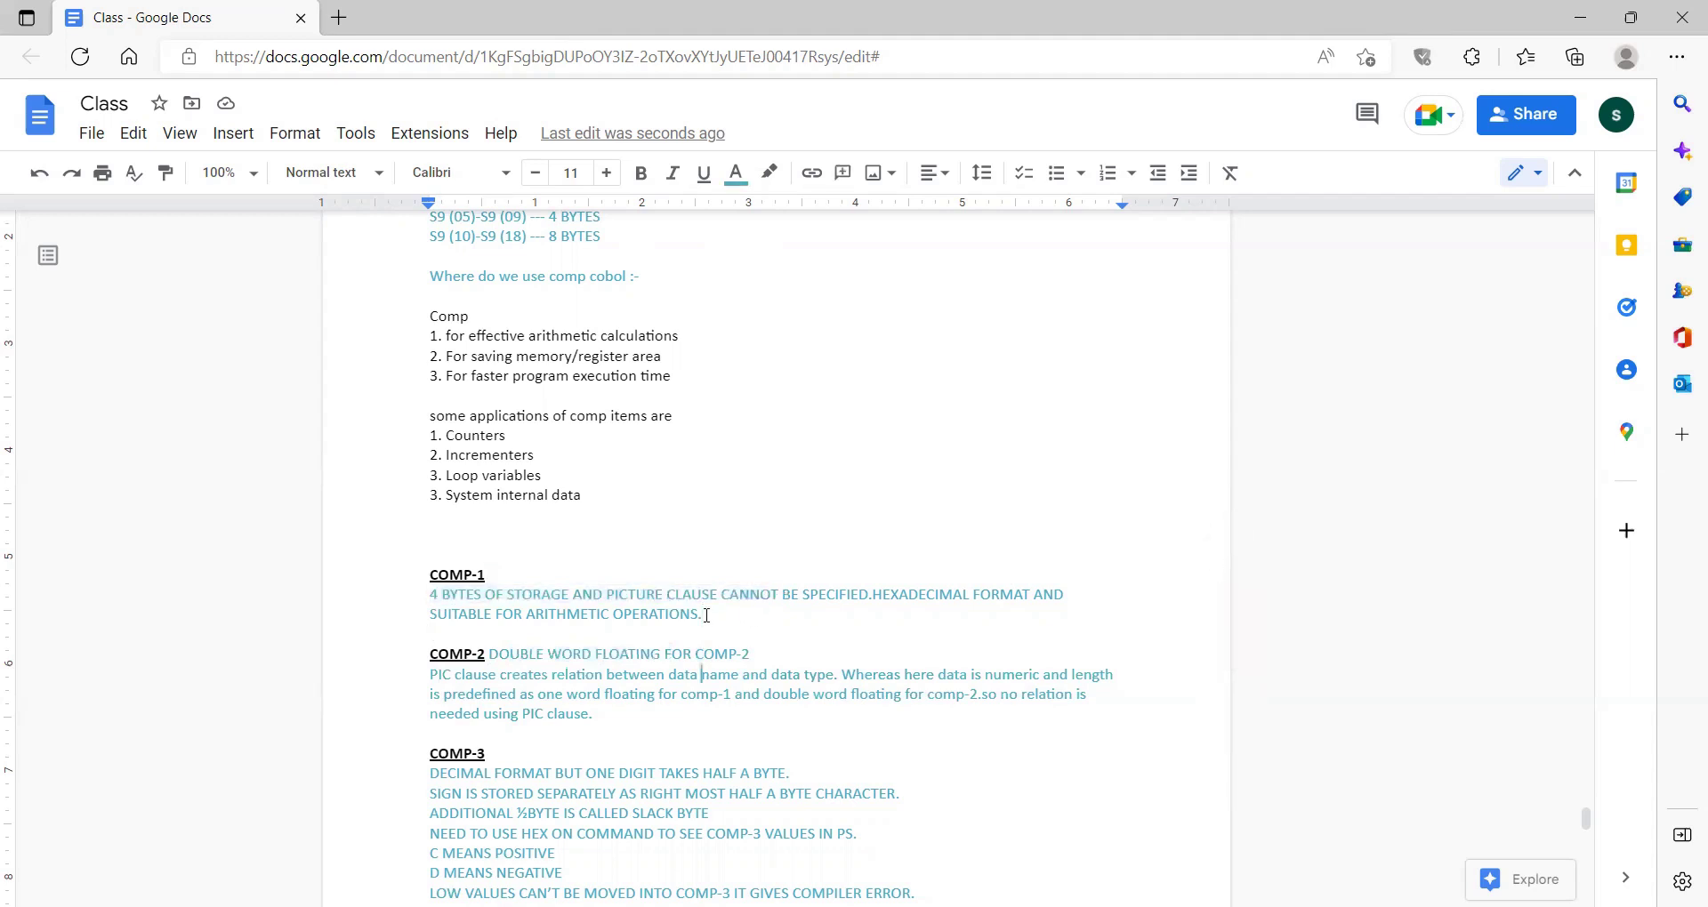
pyautogui.moveTo(607, 715); pyautogui.dragTo(402, 571)
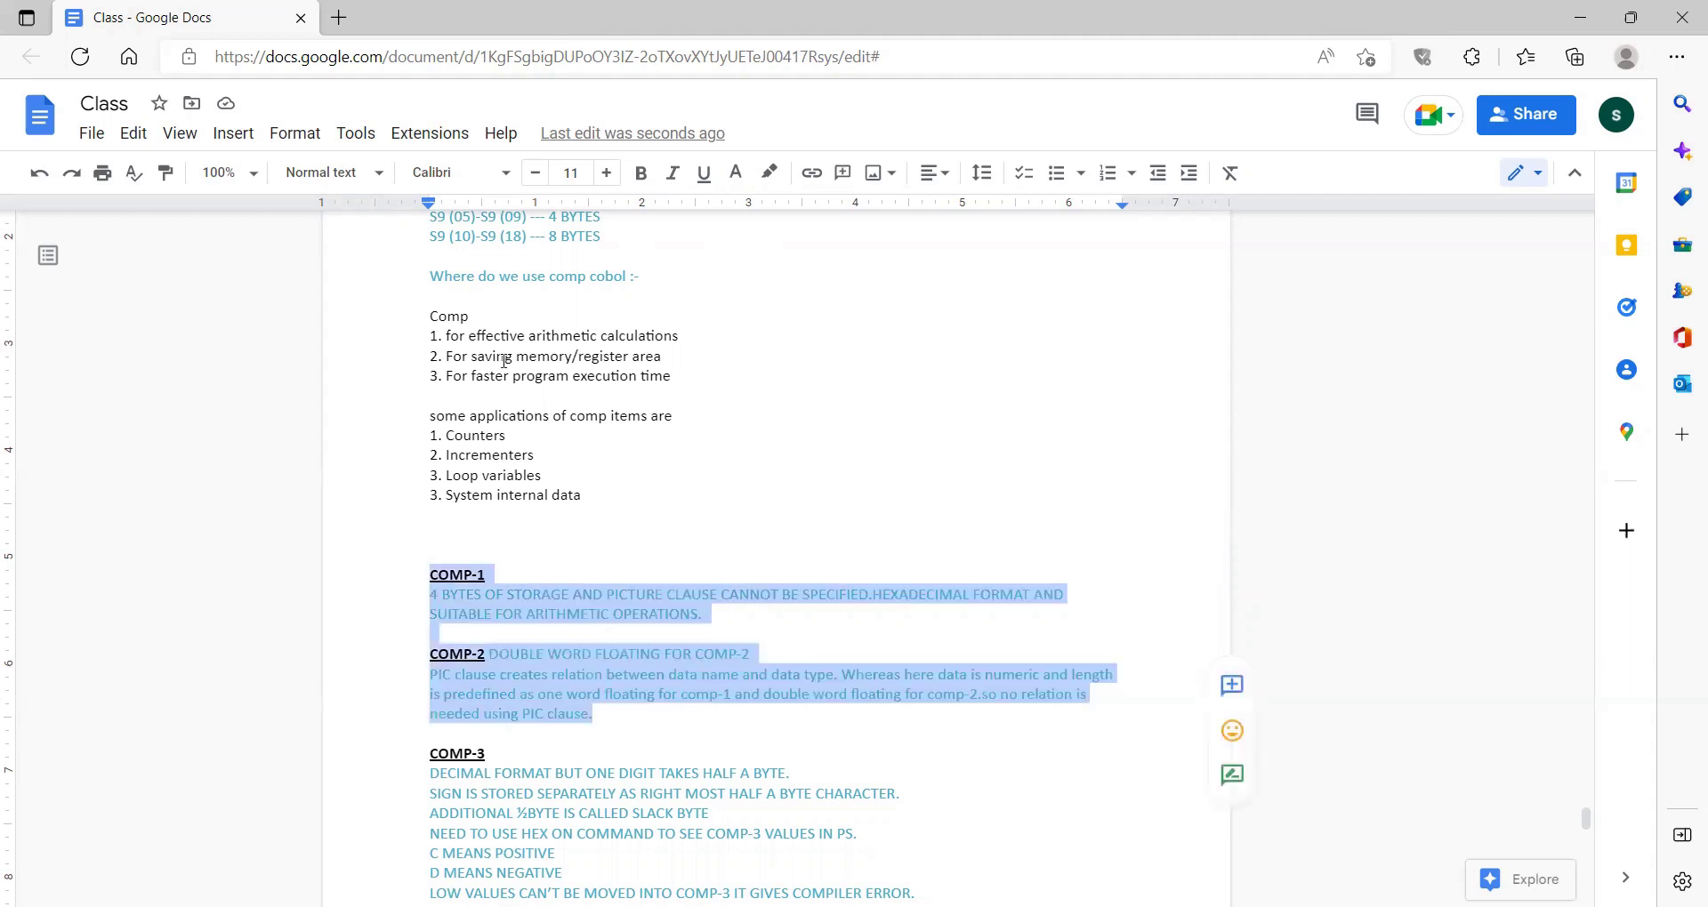
pyautogui.moveTo(429, 256); pyautogui.dragTo(557, 479)
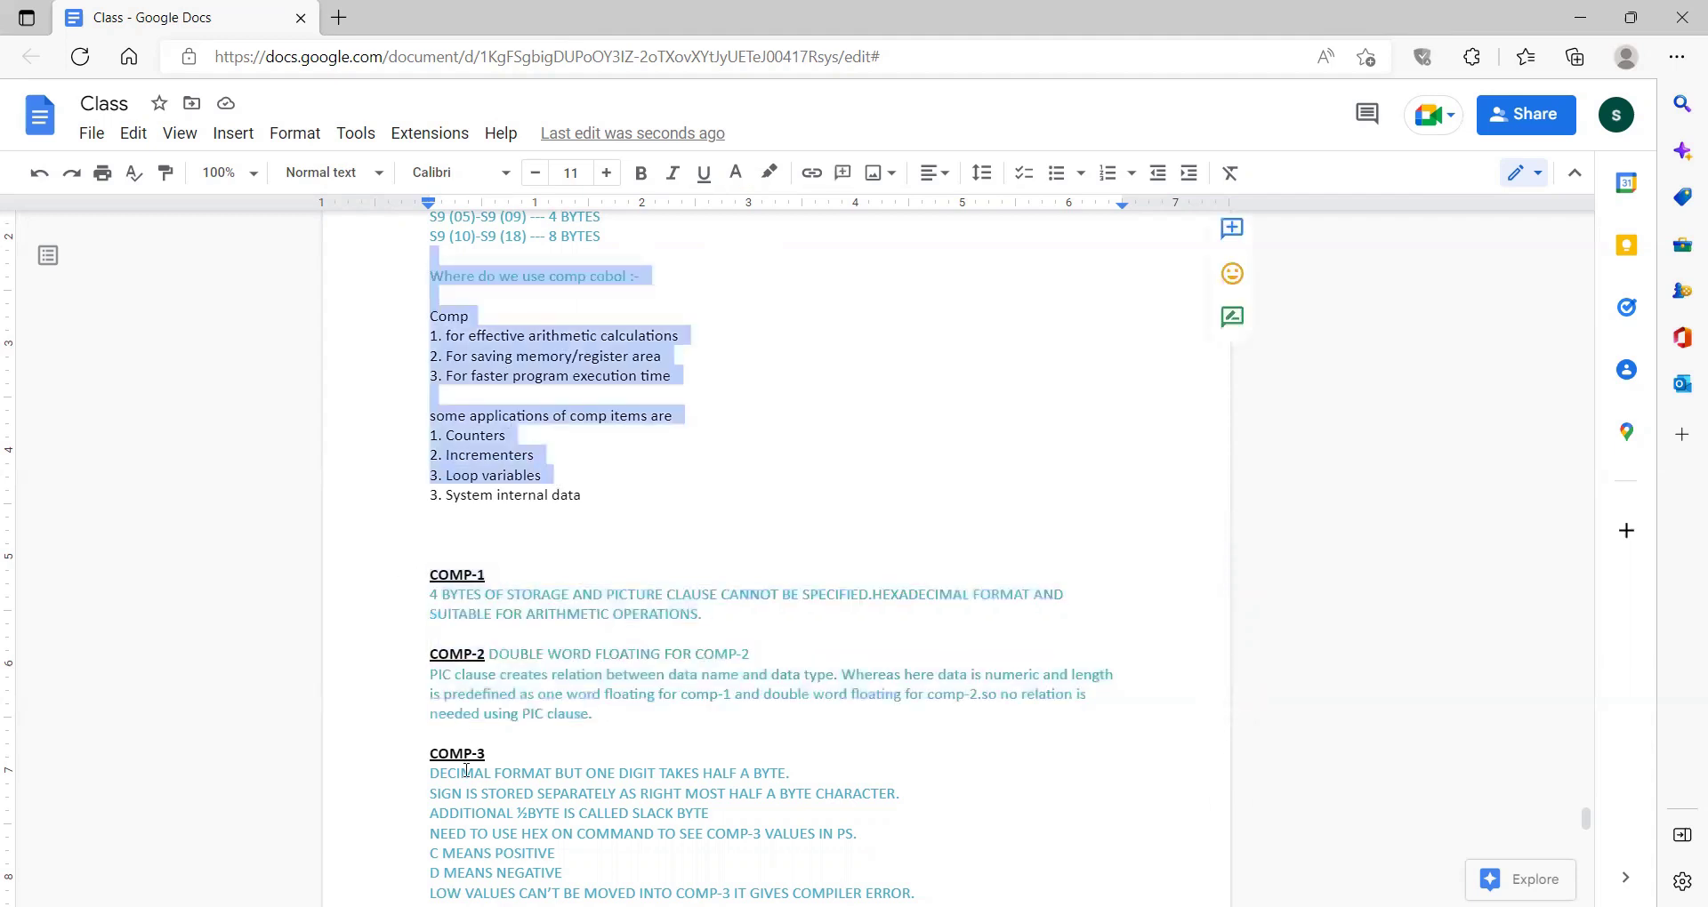
pyautogui.moveTo(425, 752); pyautogui.dragTo(667, 855)
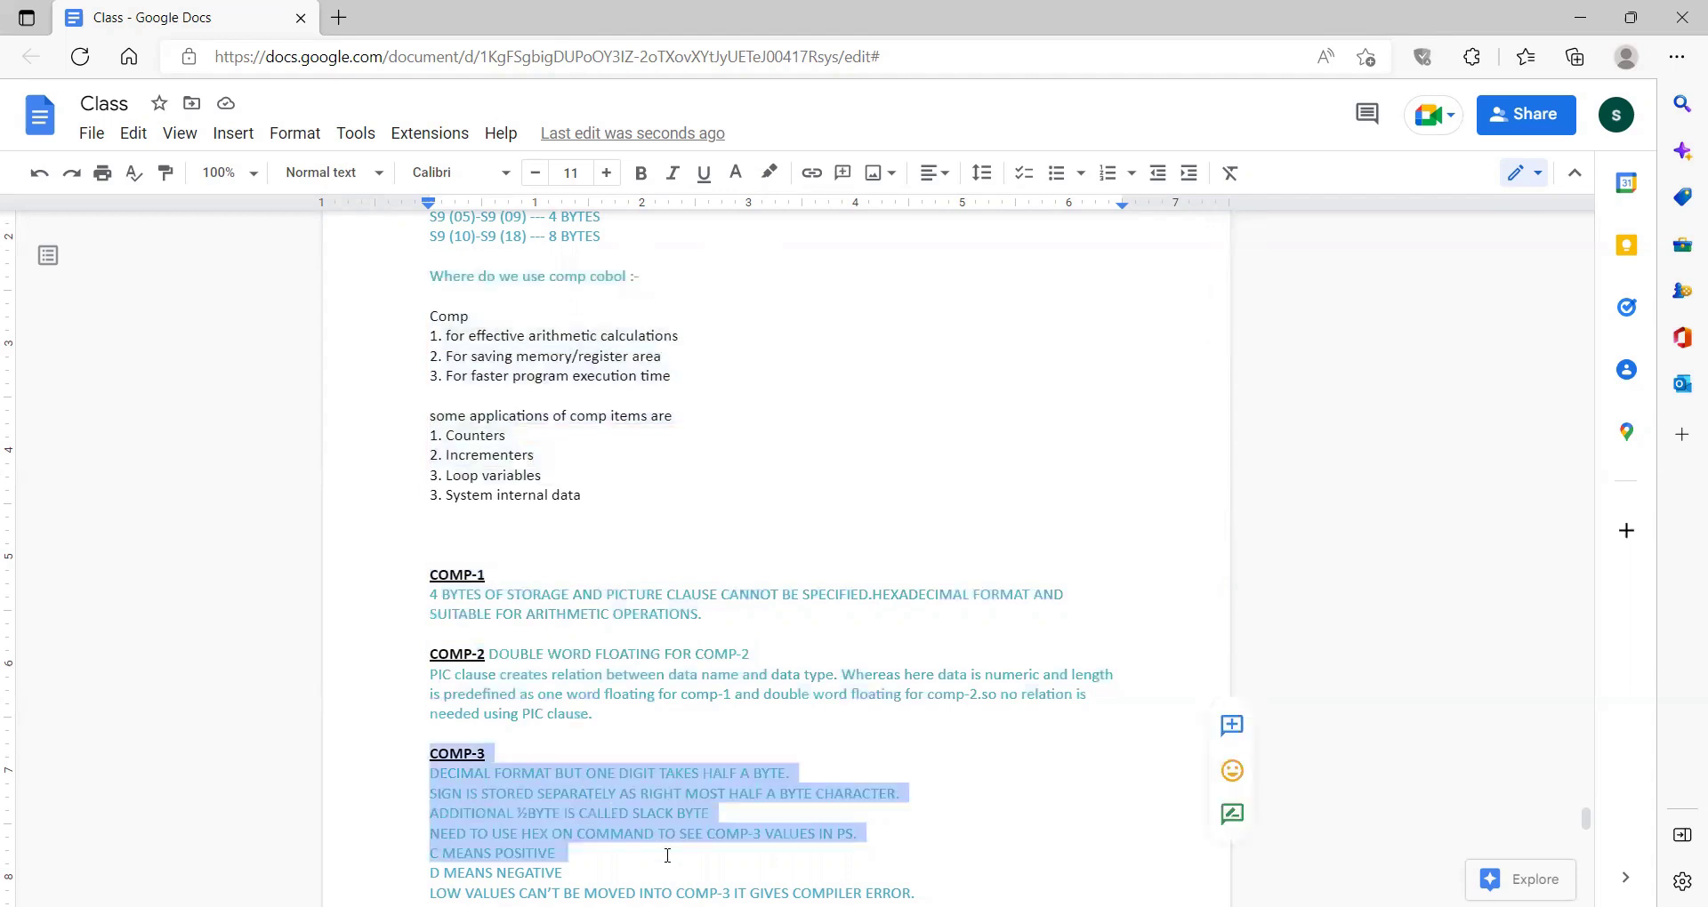